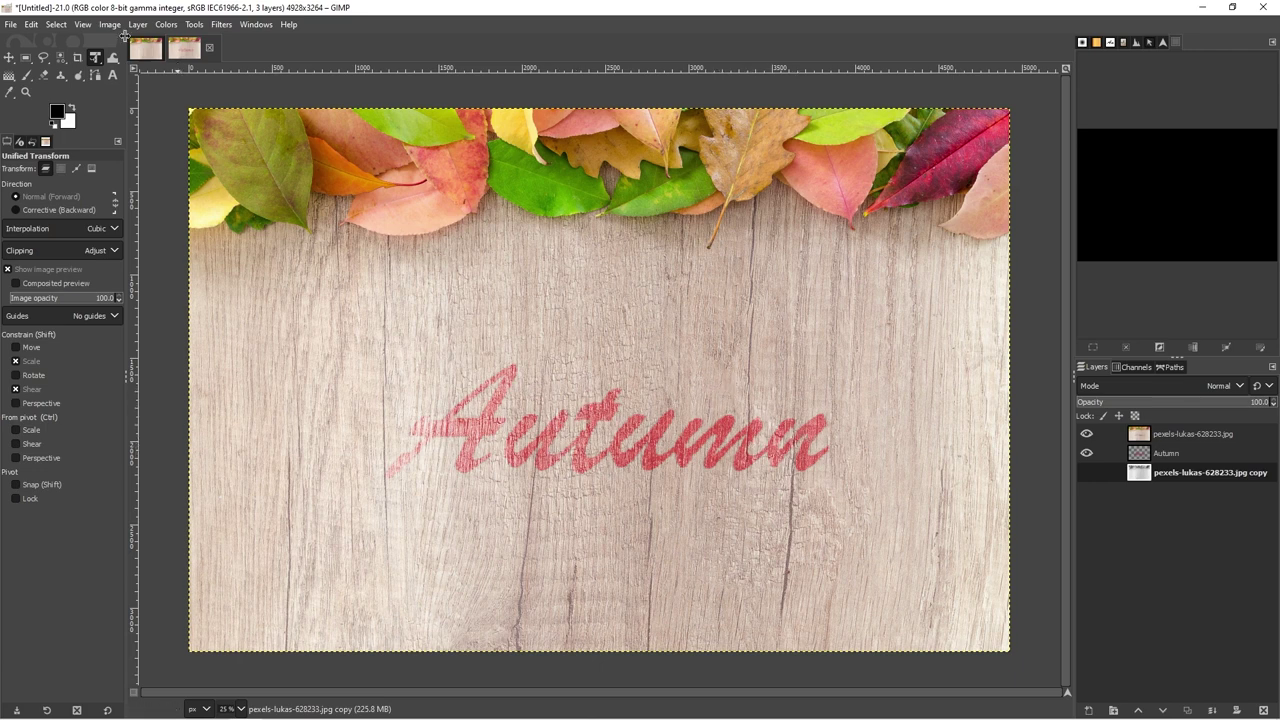
pyautogui.click(145, 51)
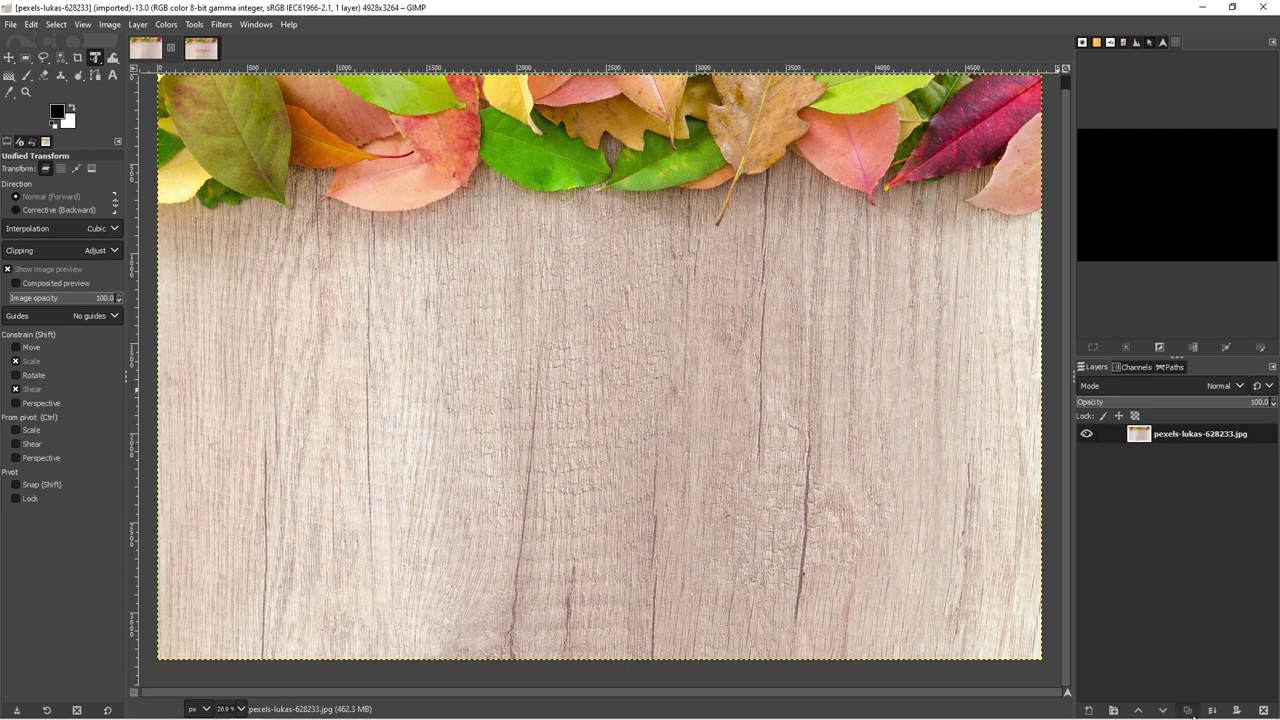
# Duplicate the wood photo layer to make pexels-lukas-628233.jpg copy.
pyautogui.click(1187, 710)
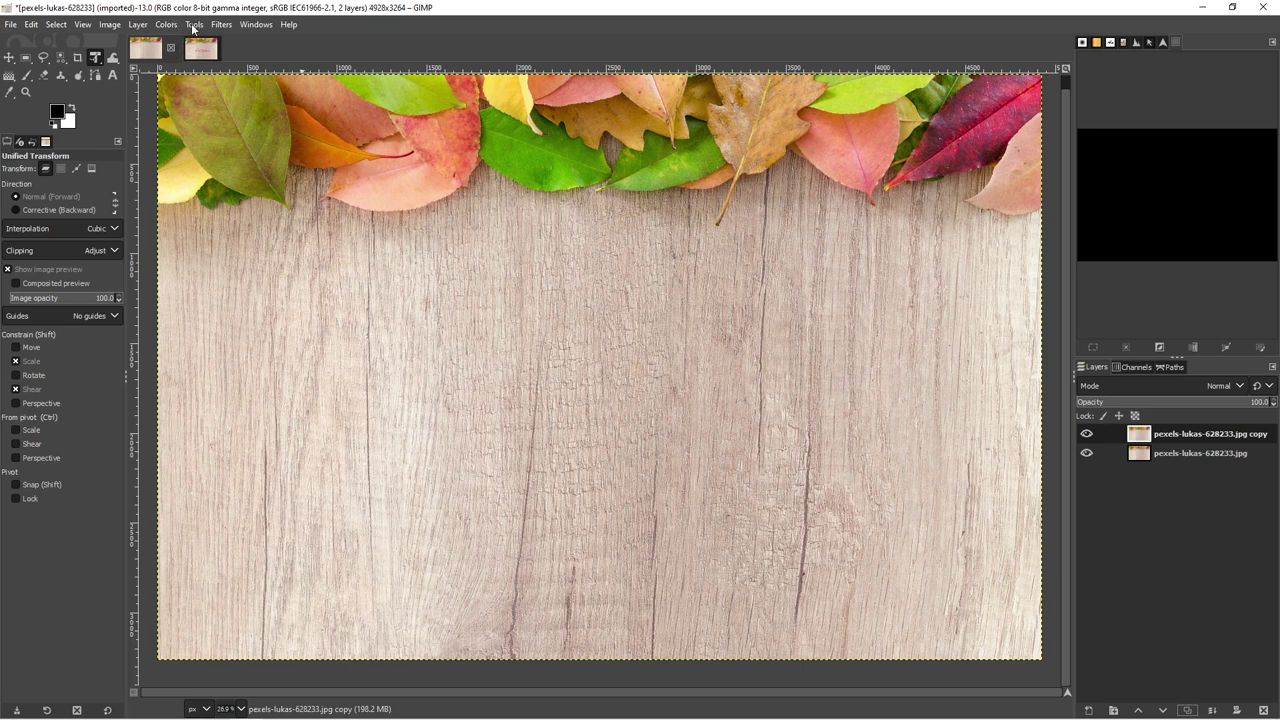
pyautogui.click(193, 25)
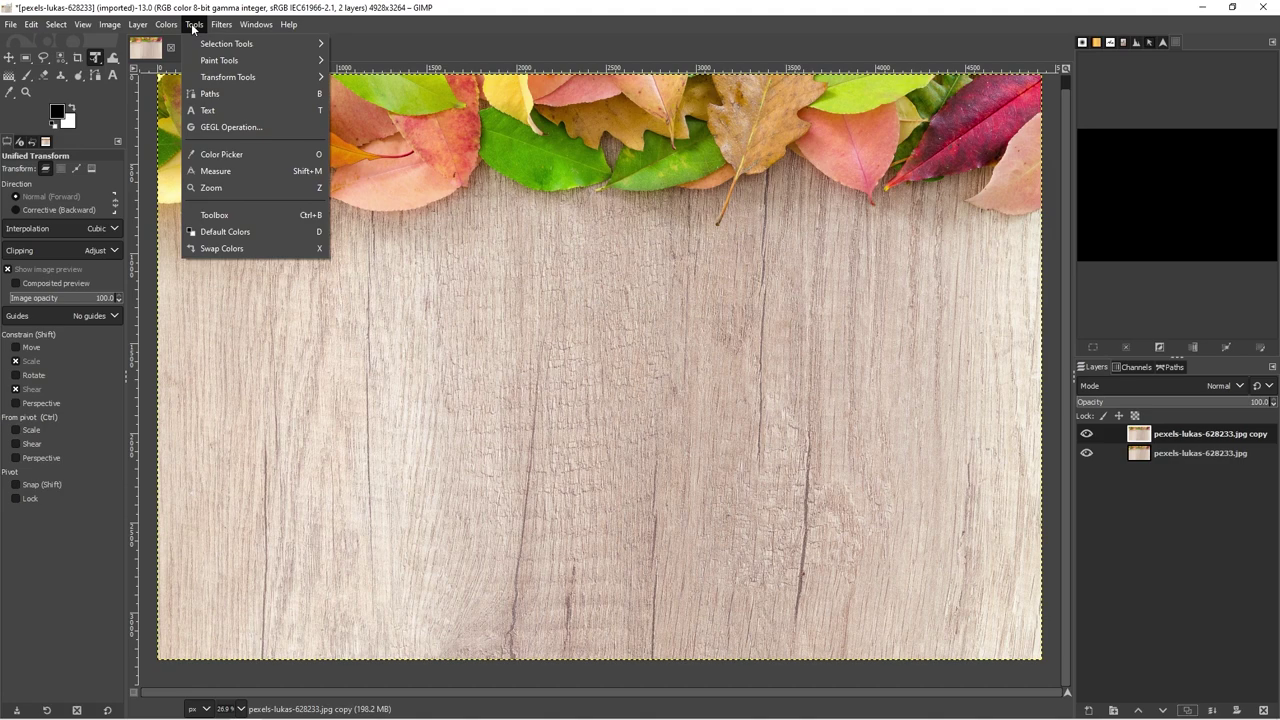
pyautogui.moveTo(214, 29)
pyautogui.moveTo(242, 76)
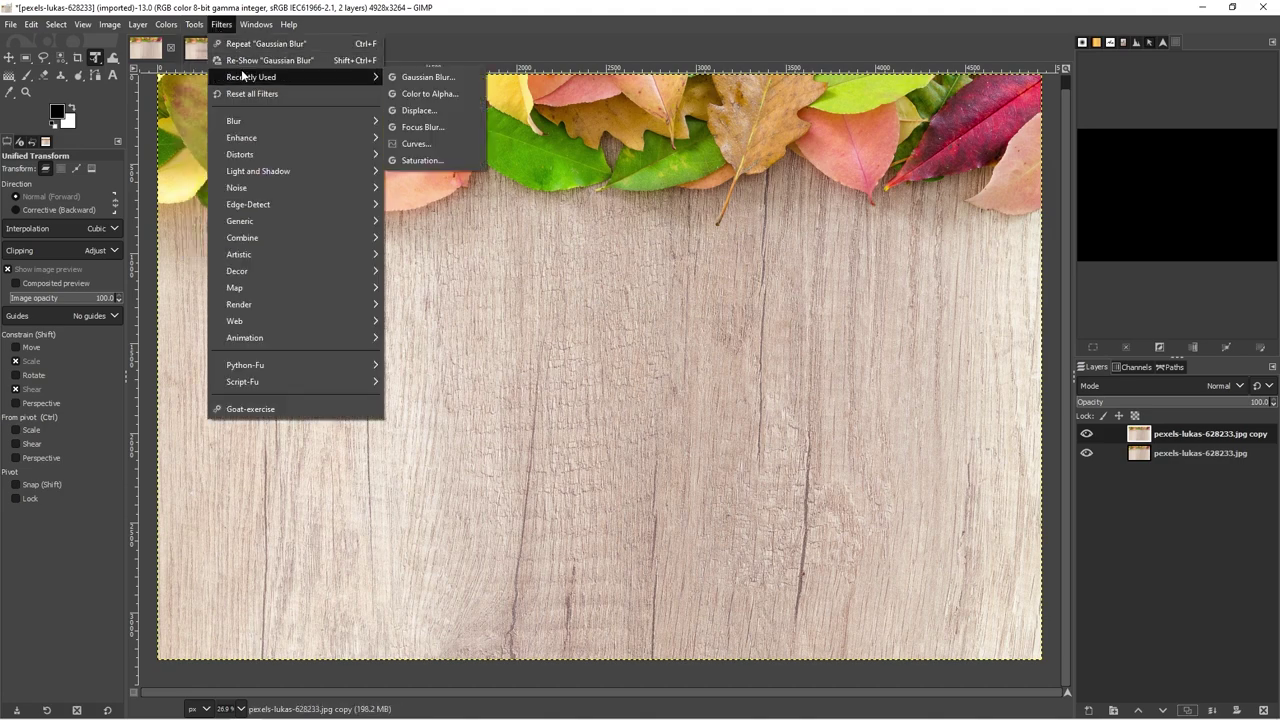
pyautogui.click(157, 24)
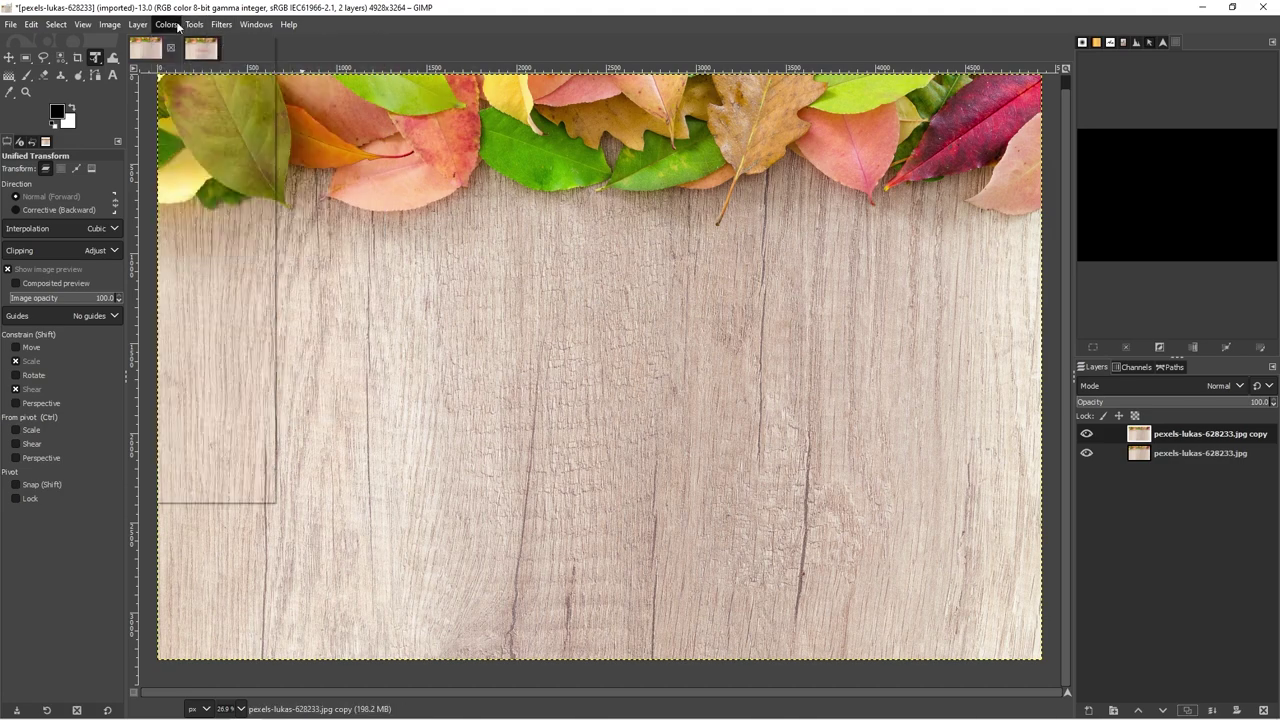
# Desaturate the copy to greyscale with Colors > Saturation scale 0.000.
pyautogui.click(157, 24)
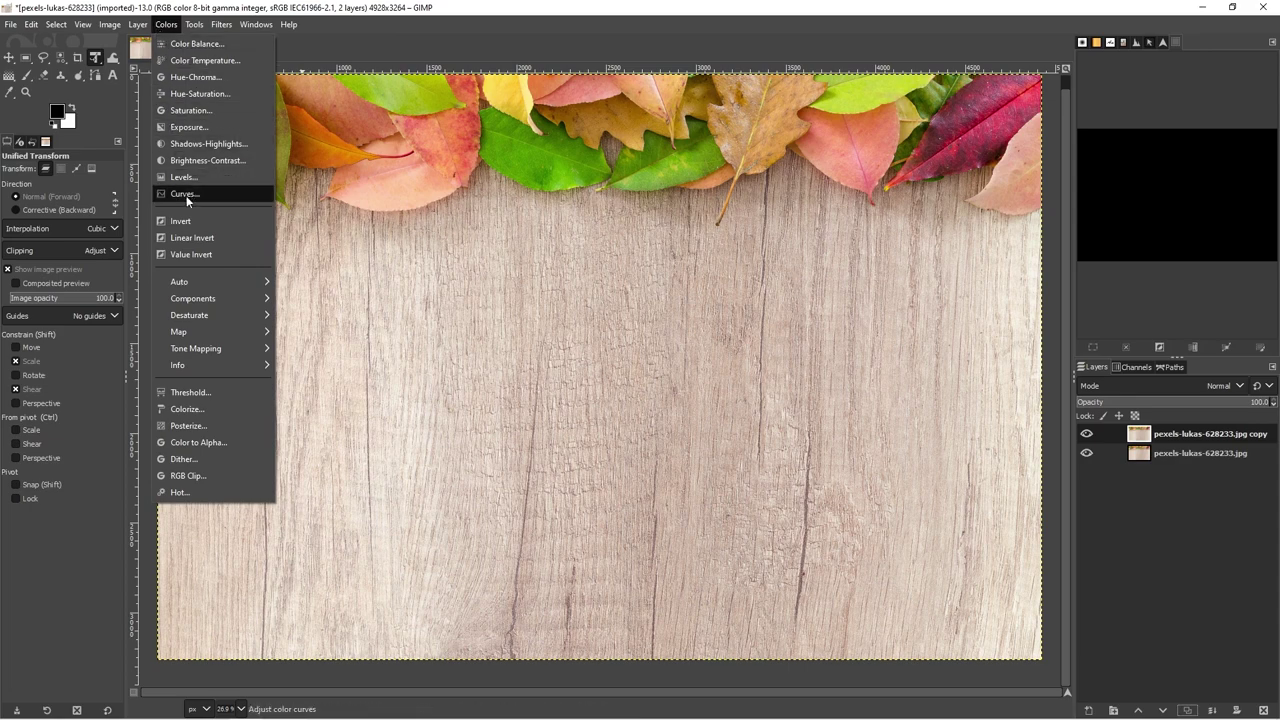
pyautogui.click(196, 114)
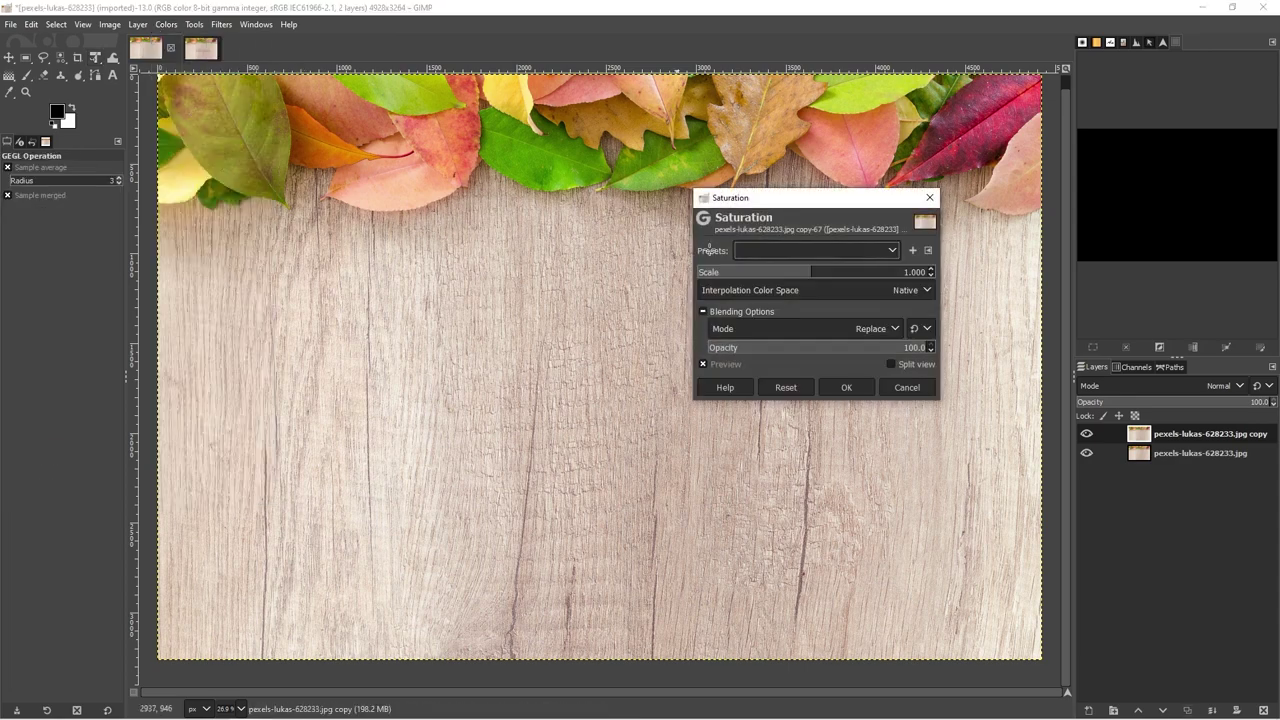
pyautogui.moveTo(768, 278); pyautogui.dragTo(679, 259)
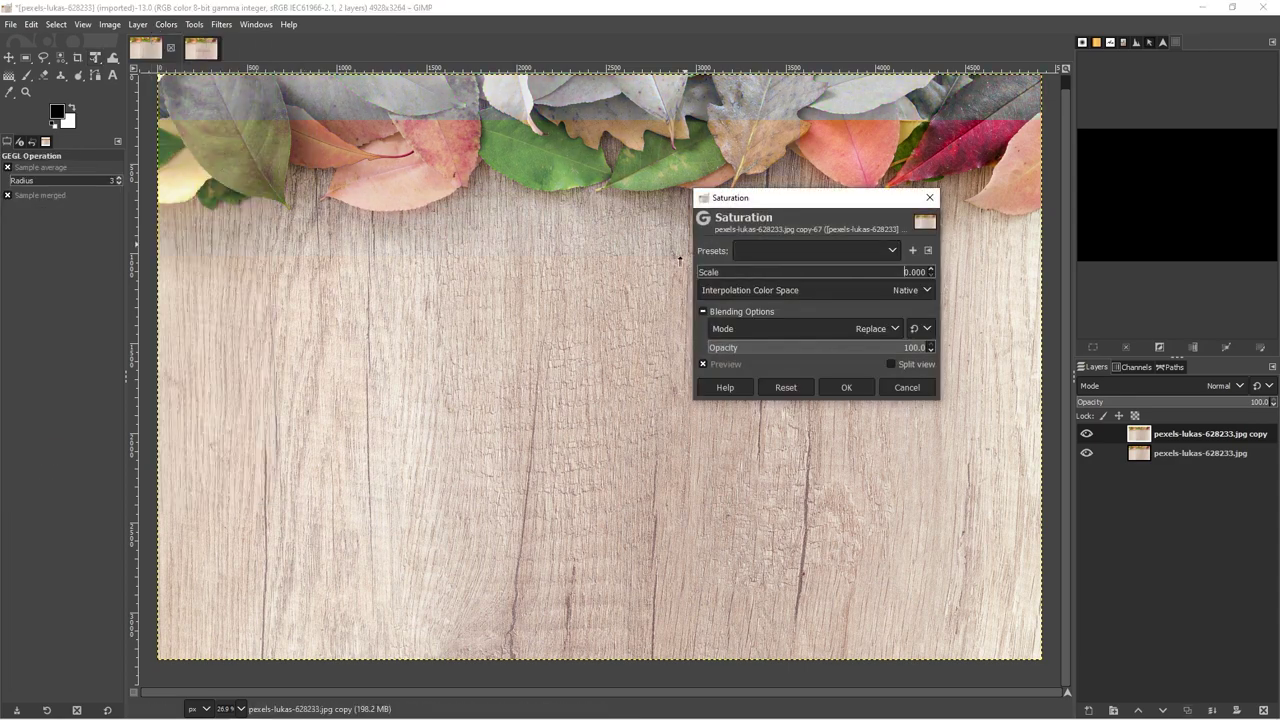
pyautogui.click(840, 388)
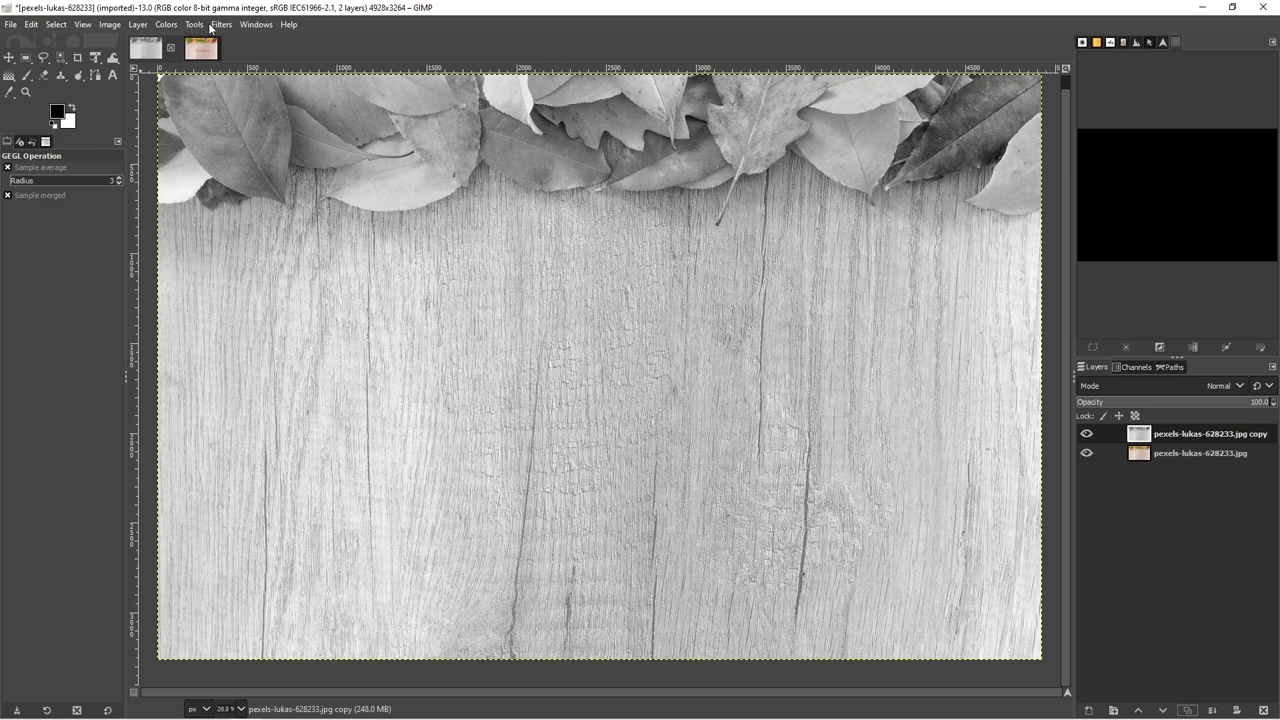
# Apply a Curves adjustment with points moved 32→16 and 215→231 to boost contrast.
pyautogui.click(166, 25)
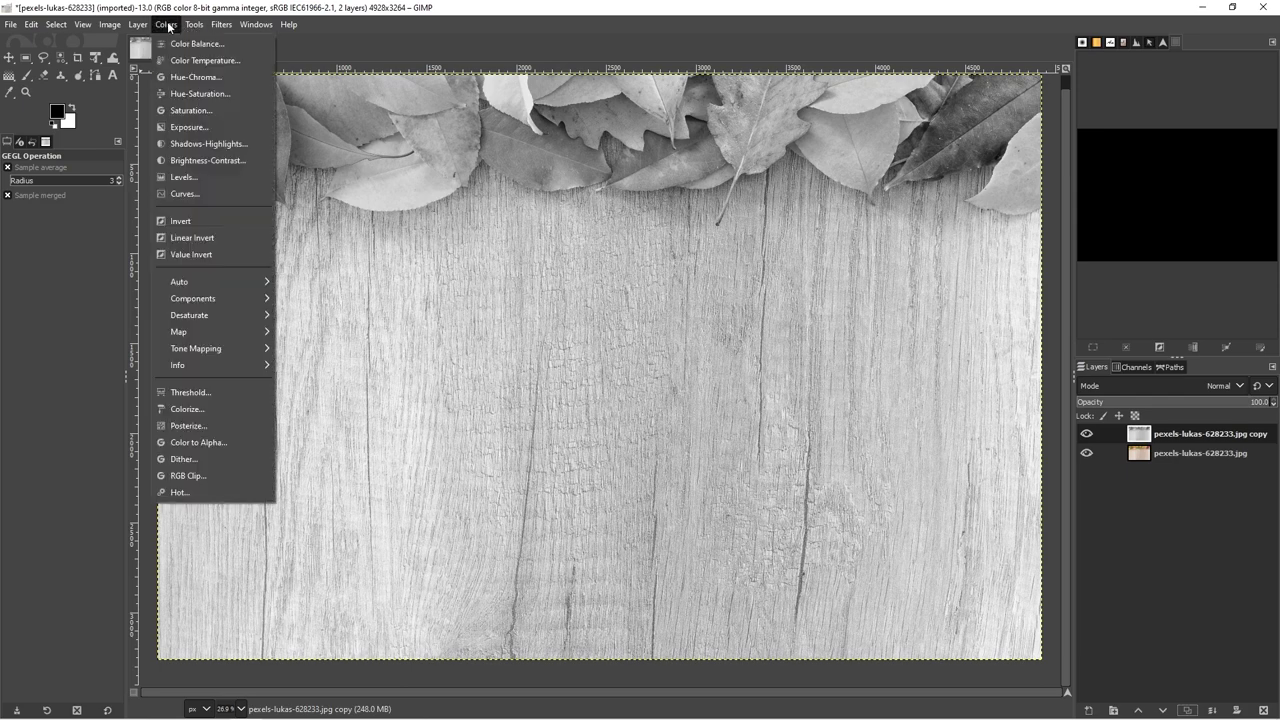
pyautogui.click(185, 193)
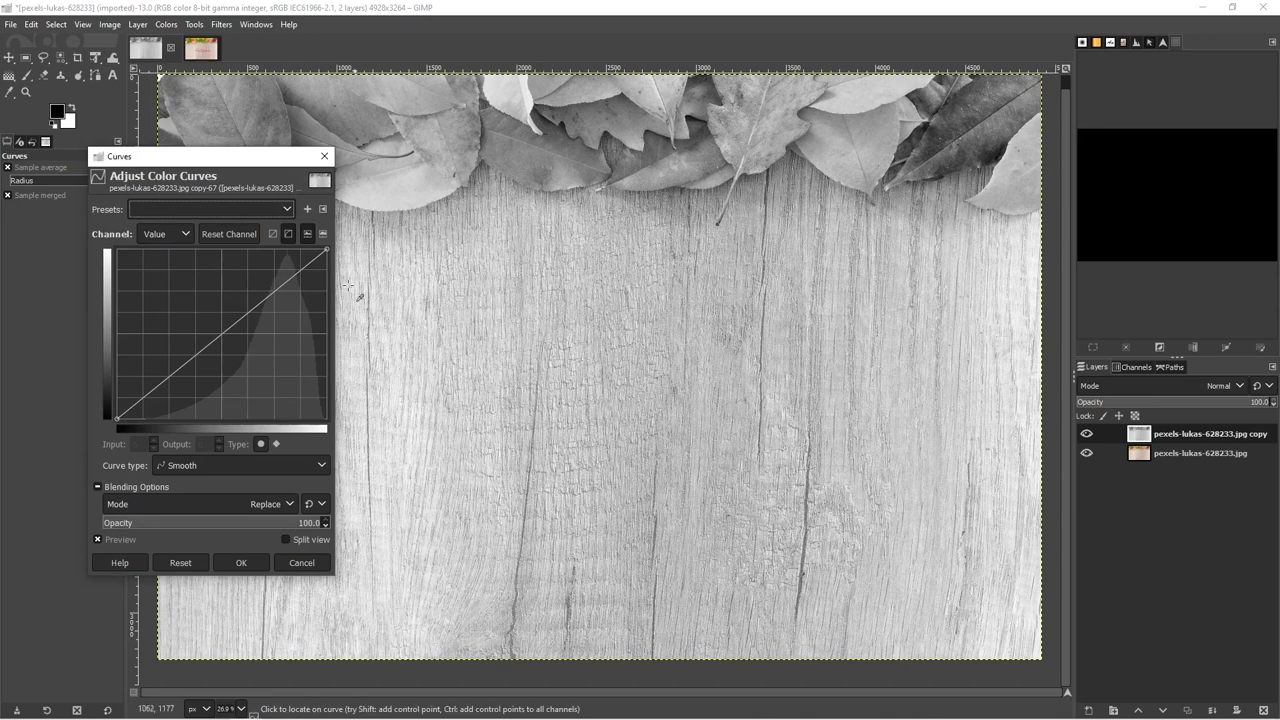
pyautogui.click(291, 275)
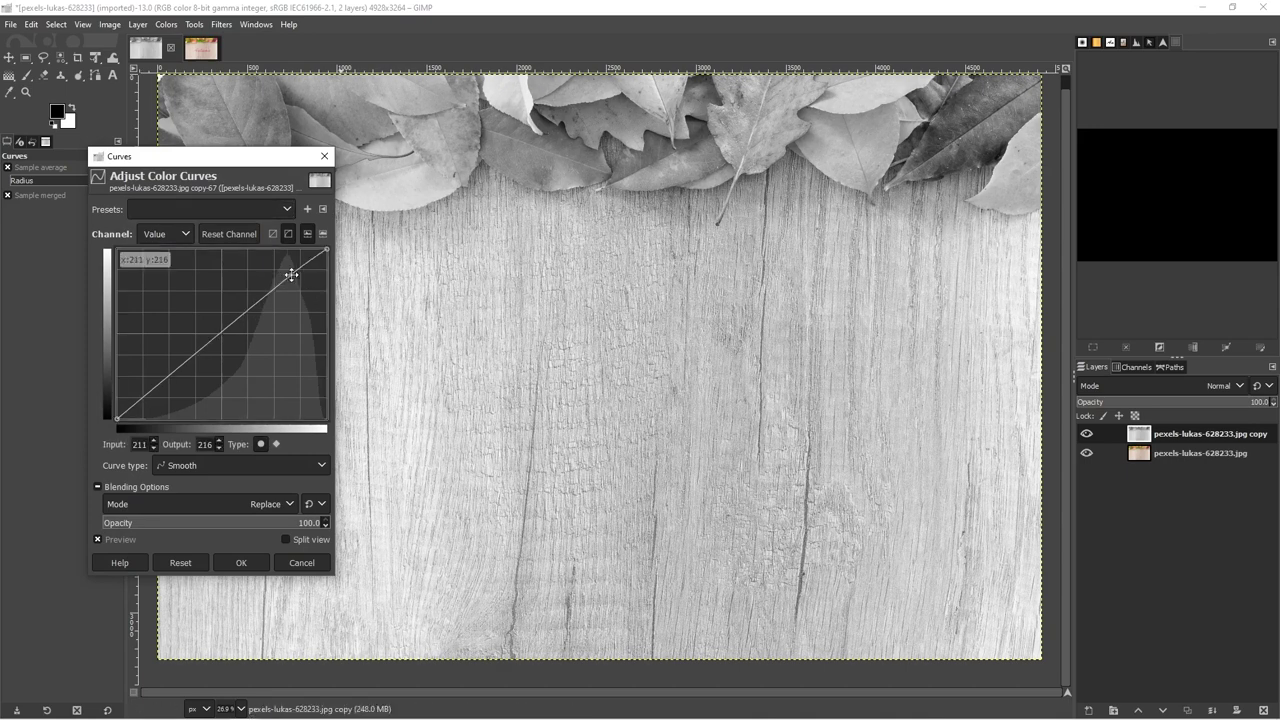
pyautogui.click(148, 401)
pyautogui.moveTo(148, 401); pyautogui.dragTo(146, 403)
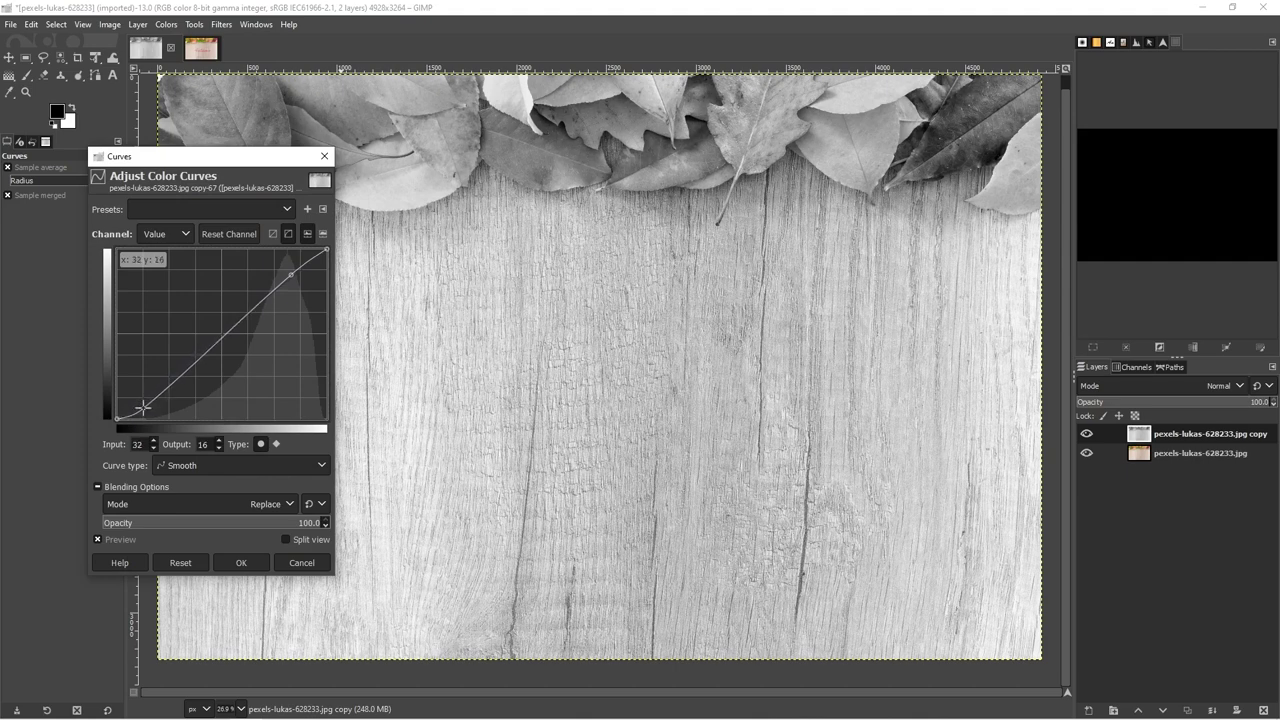
pyautogui.click(290, 273)
pyautogui.moveTo(290, 273); pyautogui.dragTo(293, 262)
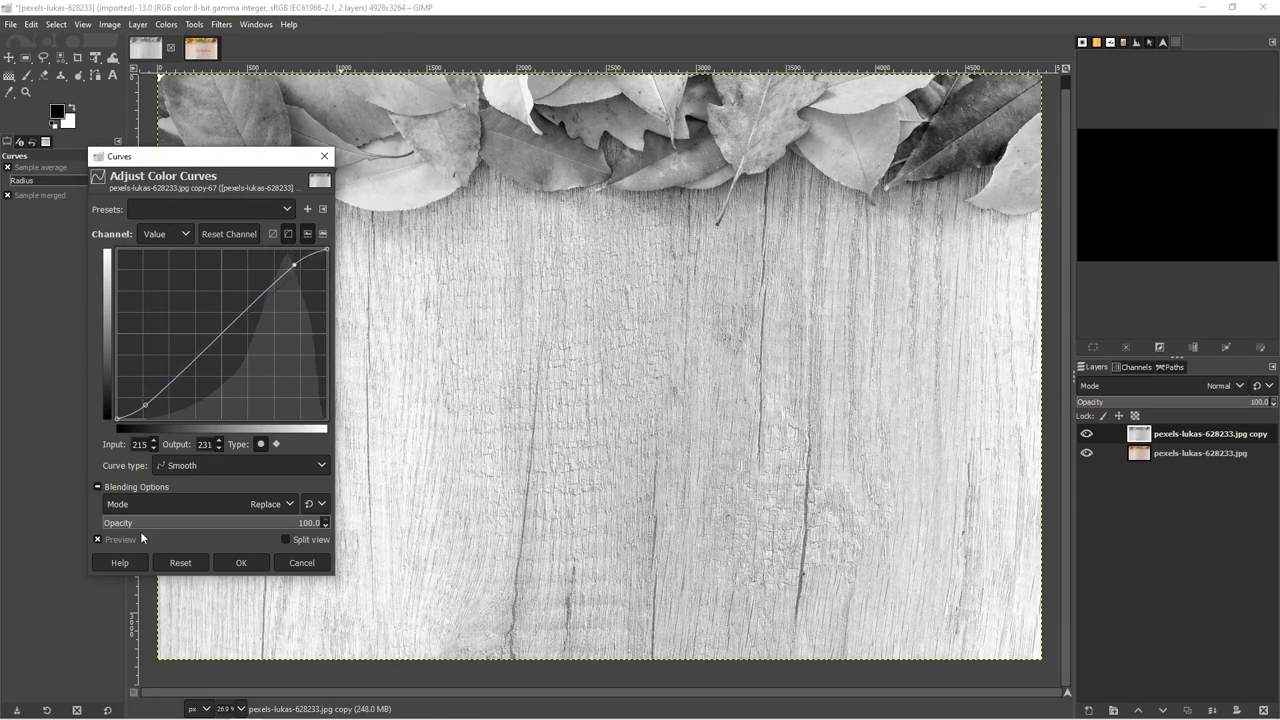
pyautogui.click(98, 540)
pyautogui.click(98, 540)
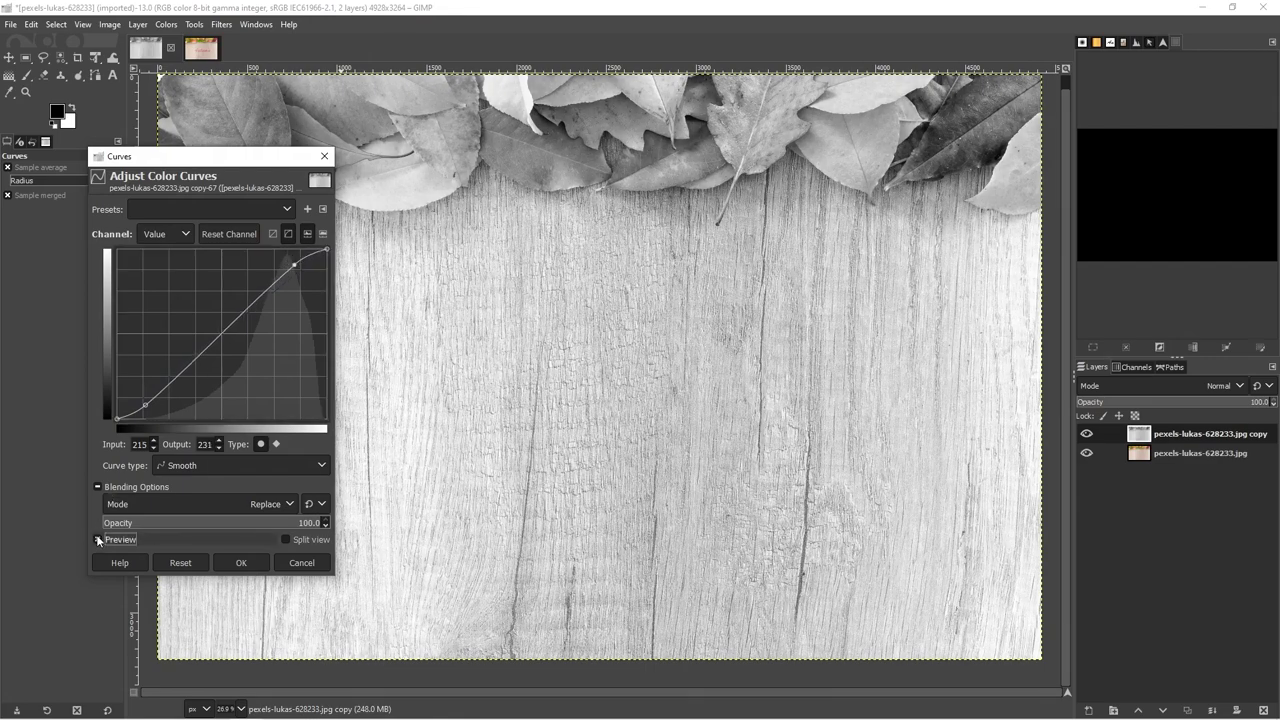
pyautogui.click(250, 563)
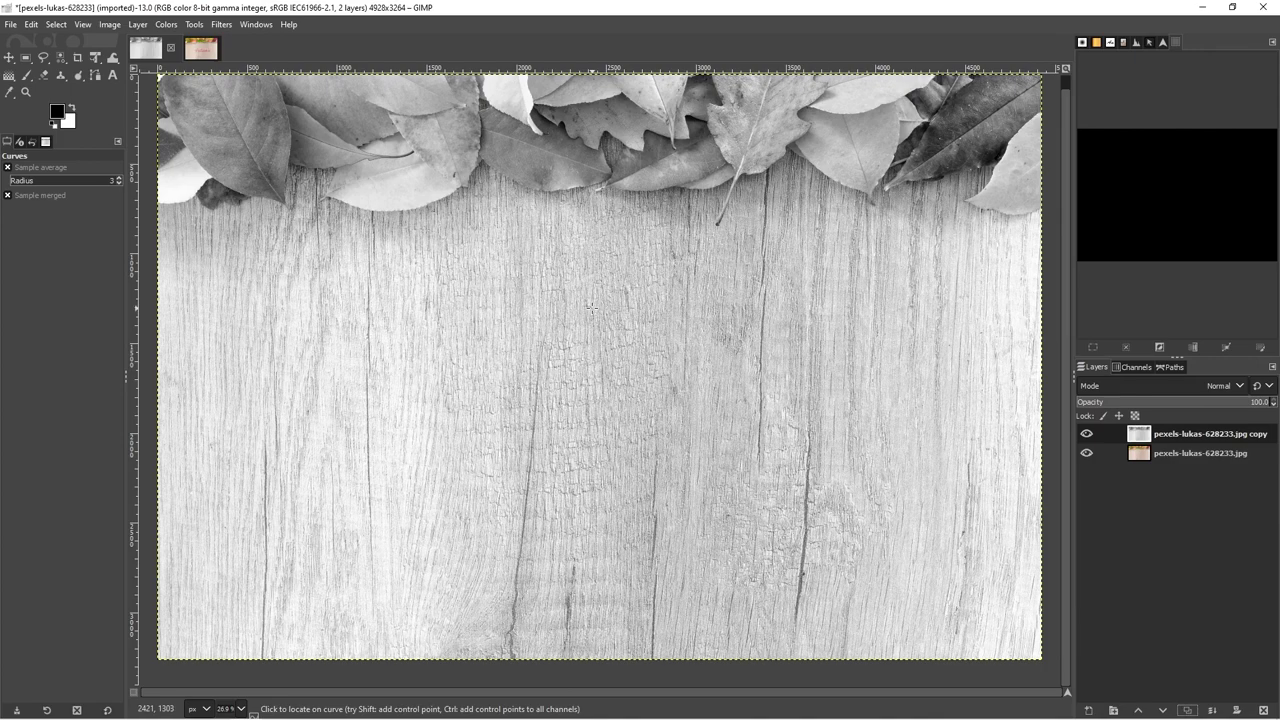
# At 100% zoom, apply a Gaussian Blur of size 1.00 to the grey copy.
pyautogui.press('1')
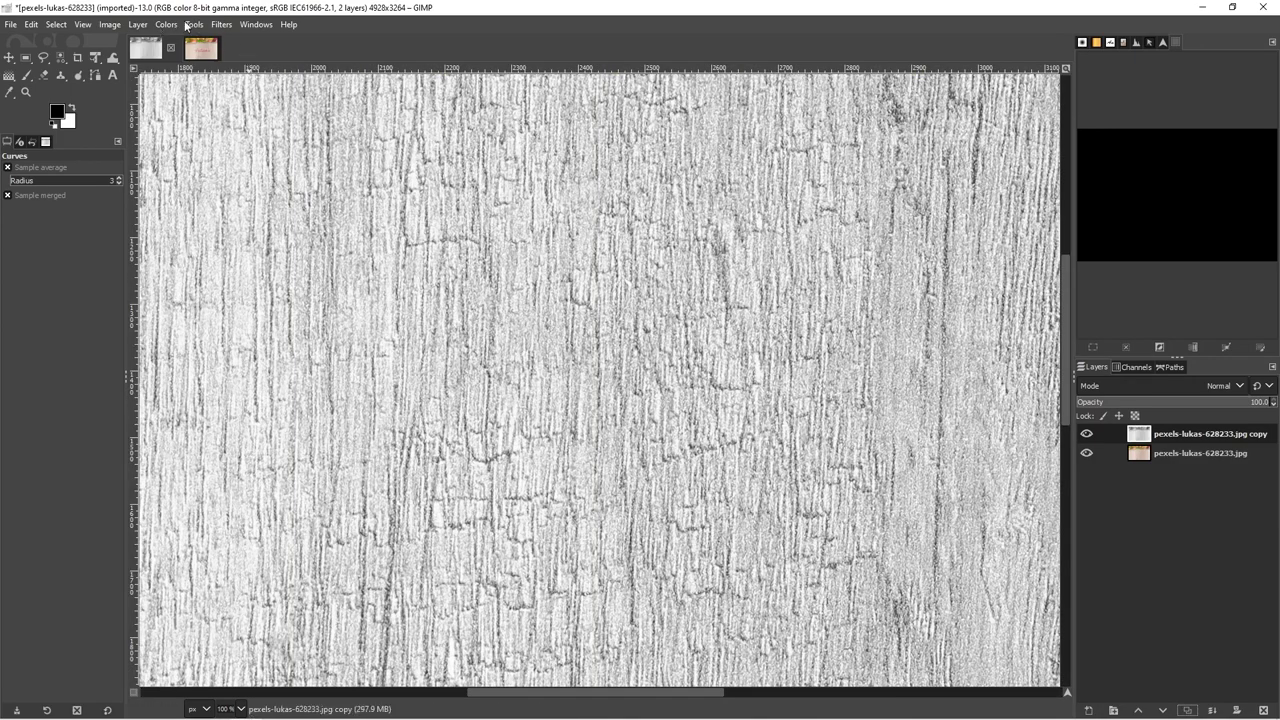
pyautogui.click(218, 24)
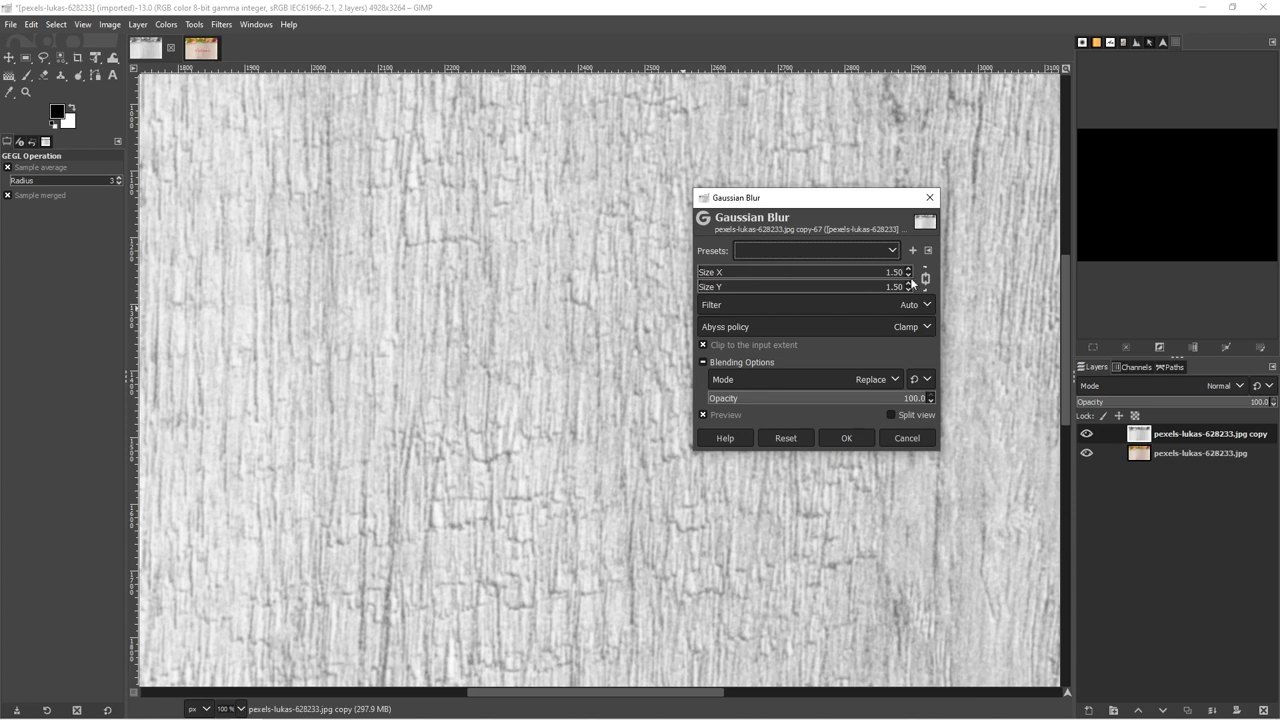
pyautogui.scroll(-2, 906, 280)
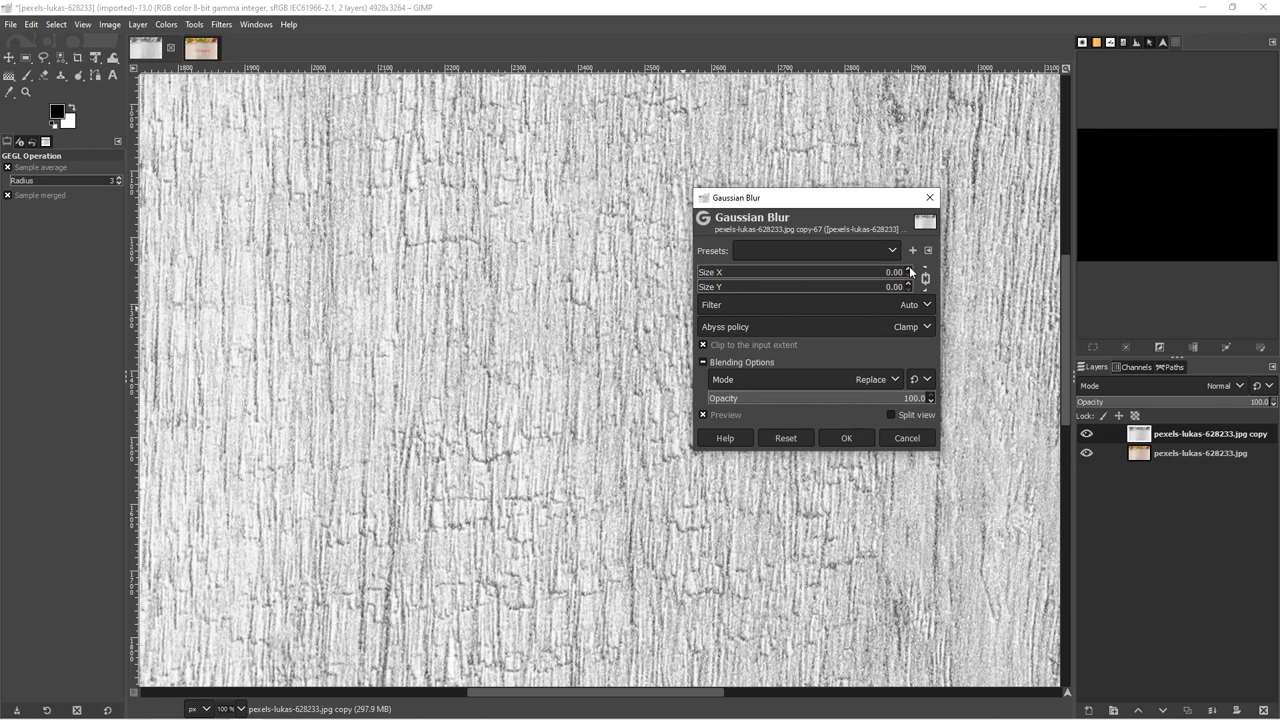
pyautogui.click(910, 268)
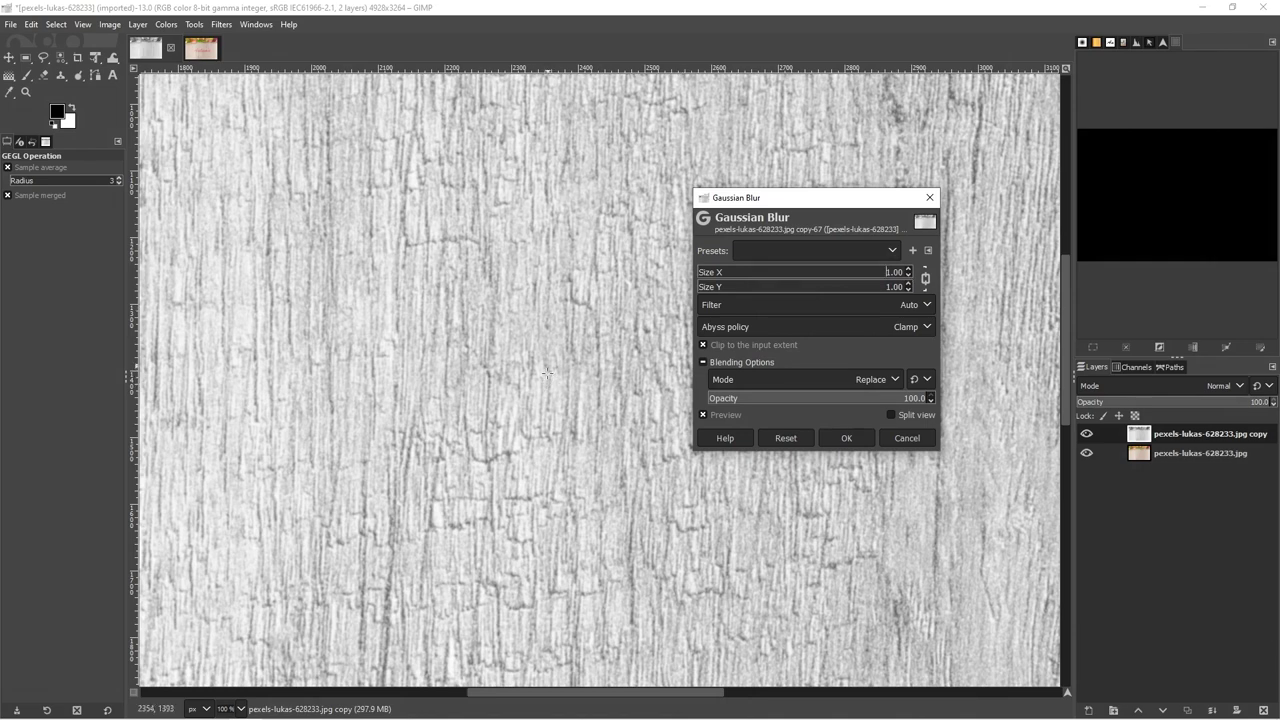
pyautogui.click(846, 438)
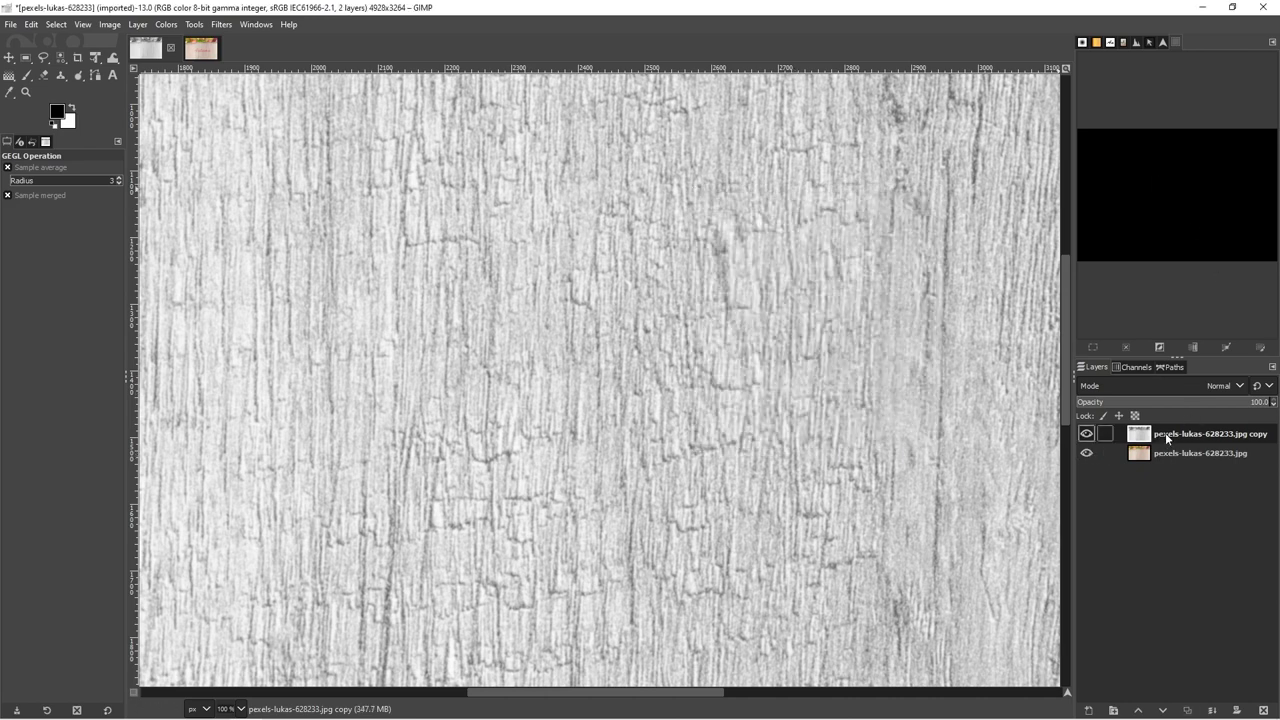
# Move the grey copy below the original photo layer, hide it, and fit the image in the window.
pyautogui.moveTo(1165, 432); pyautogui.dragTo(1170, 462)
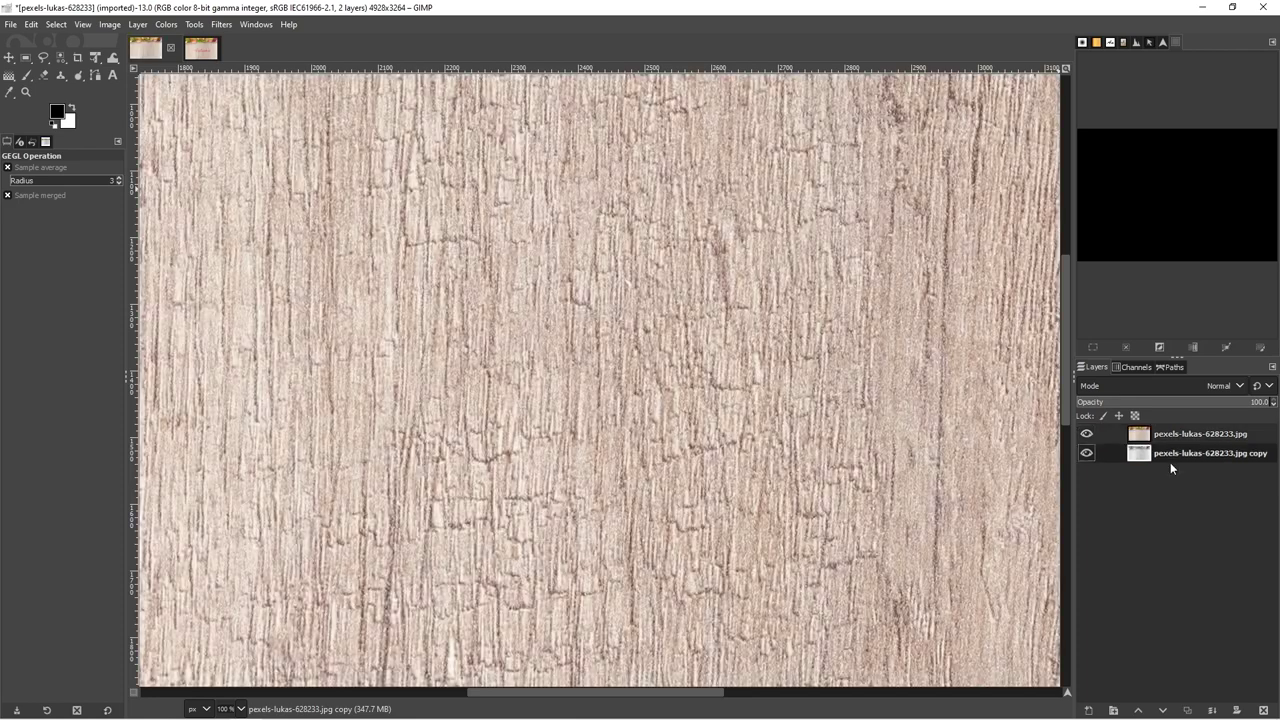
pyautogui.click(1086, 455)
pyautogui.hotkey('shift', 'ctrl', 'j')
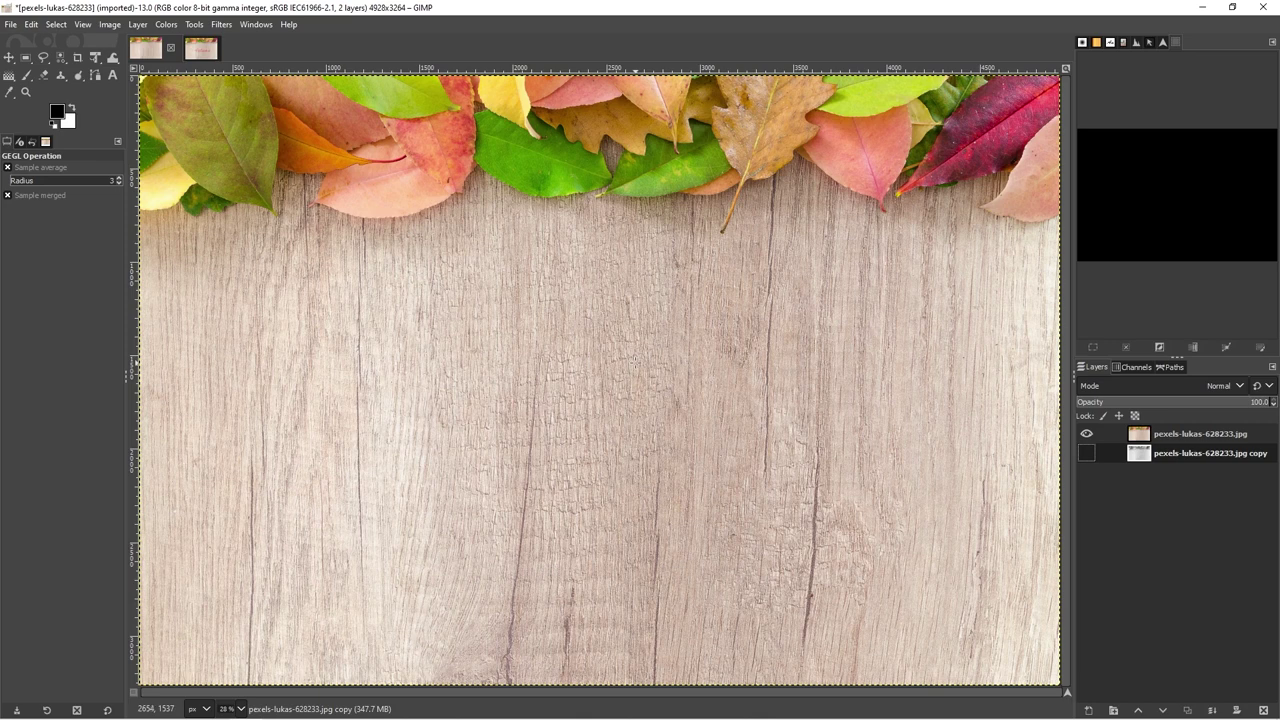
# Type AUTUMN in a large text box in Brush Script MT Italic at size 800.
pyautogui.click(112, 76)
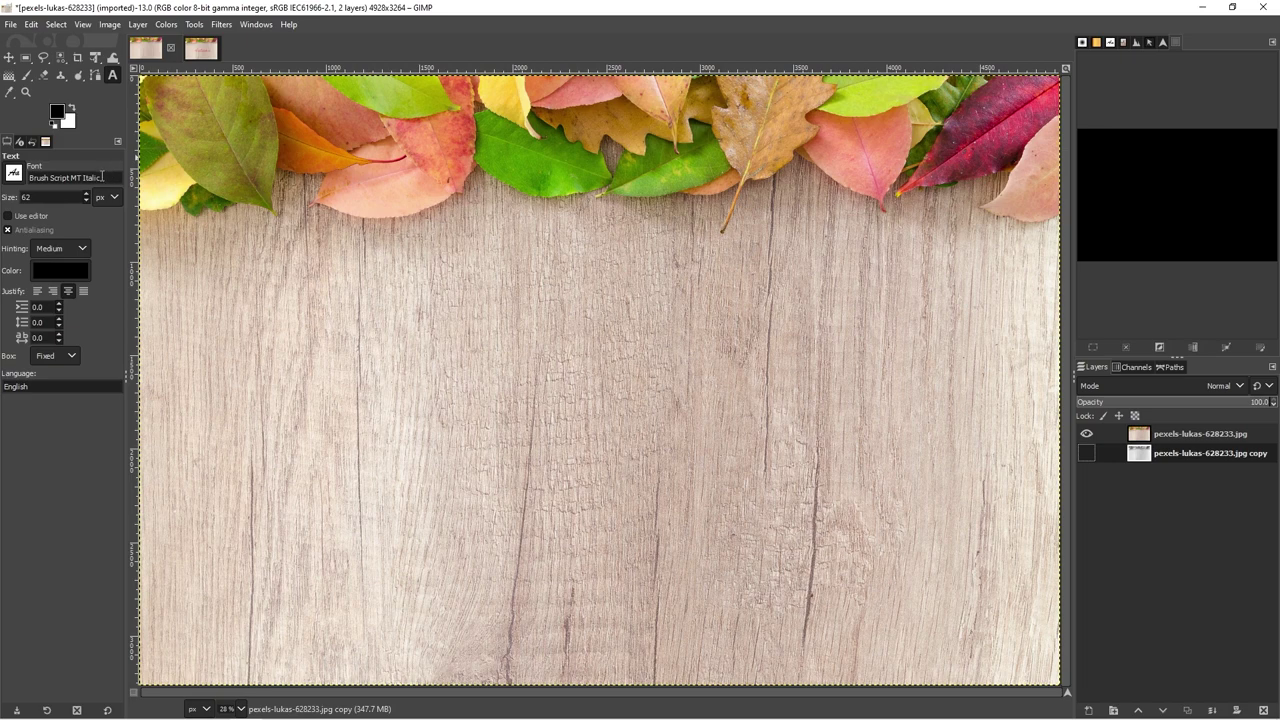
pyautogui.click(16, 175)
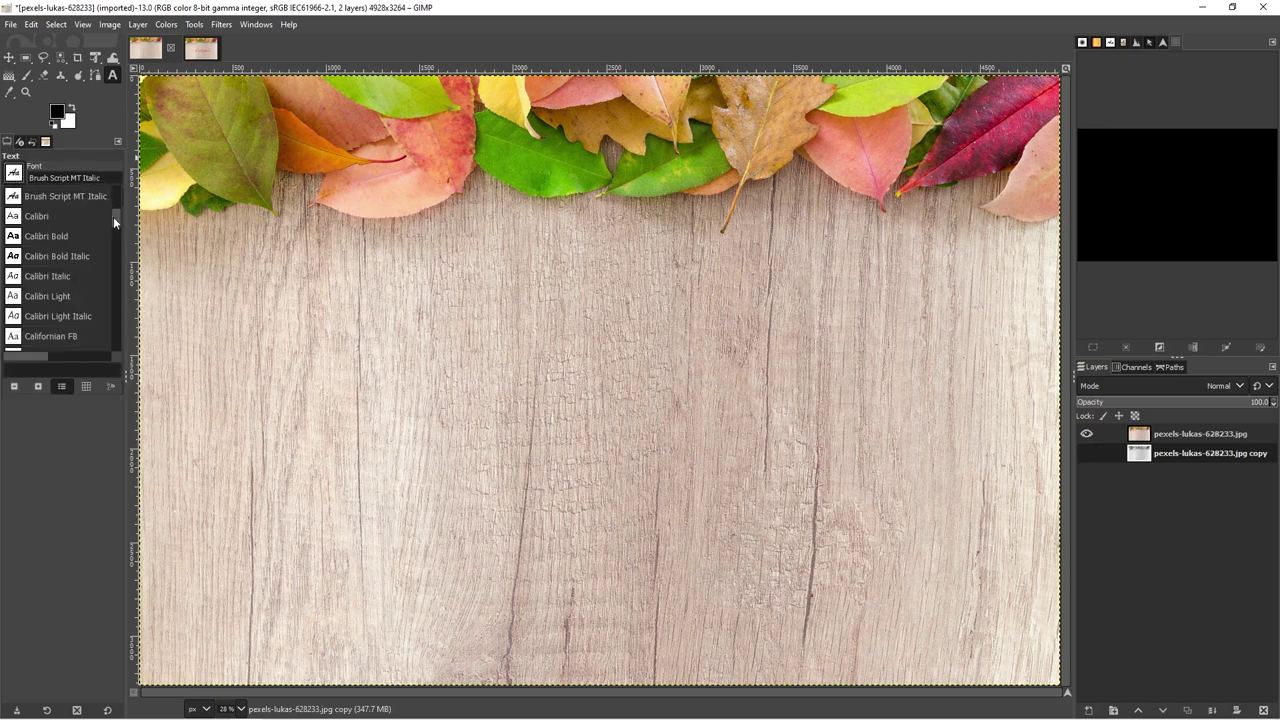
pyautogui.scroll(3, 115, 213)
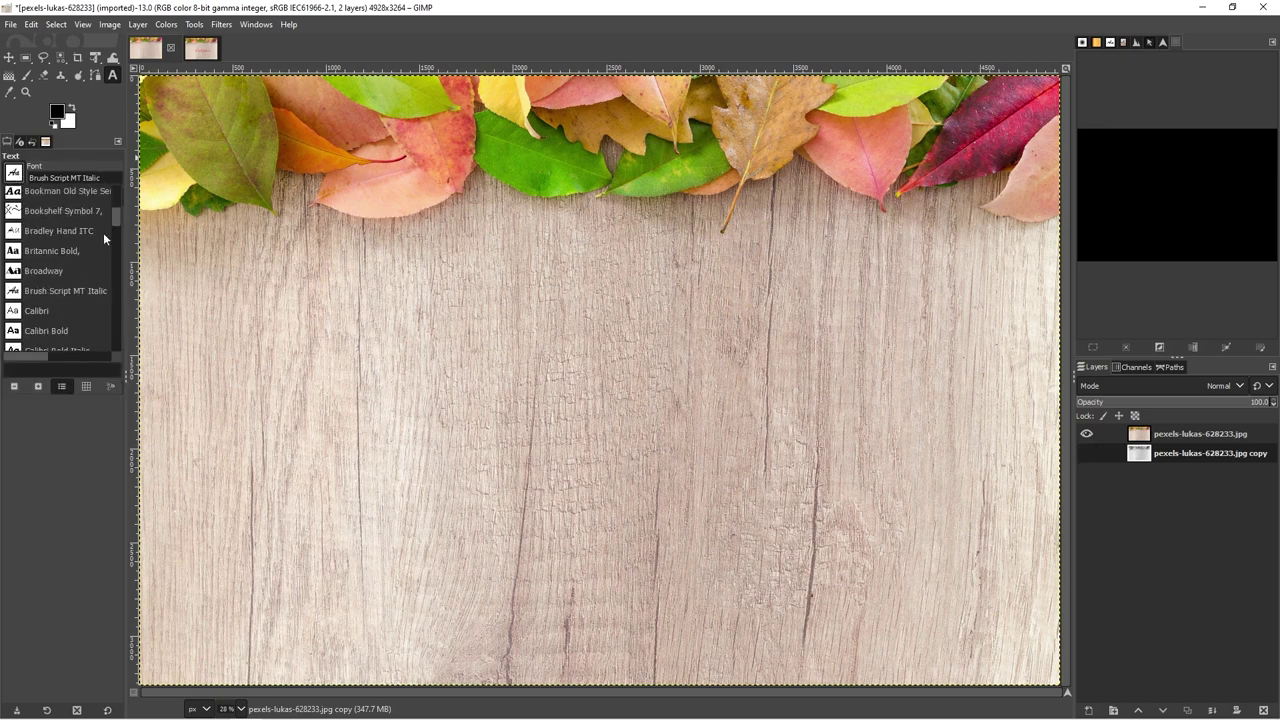
pyautogui.doubleClick(80, 290)
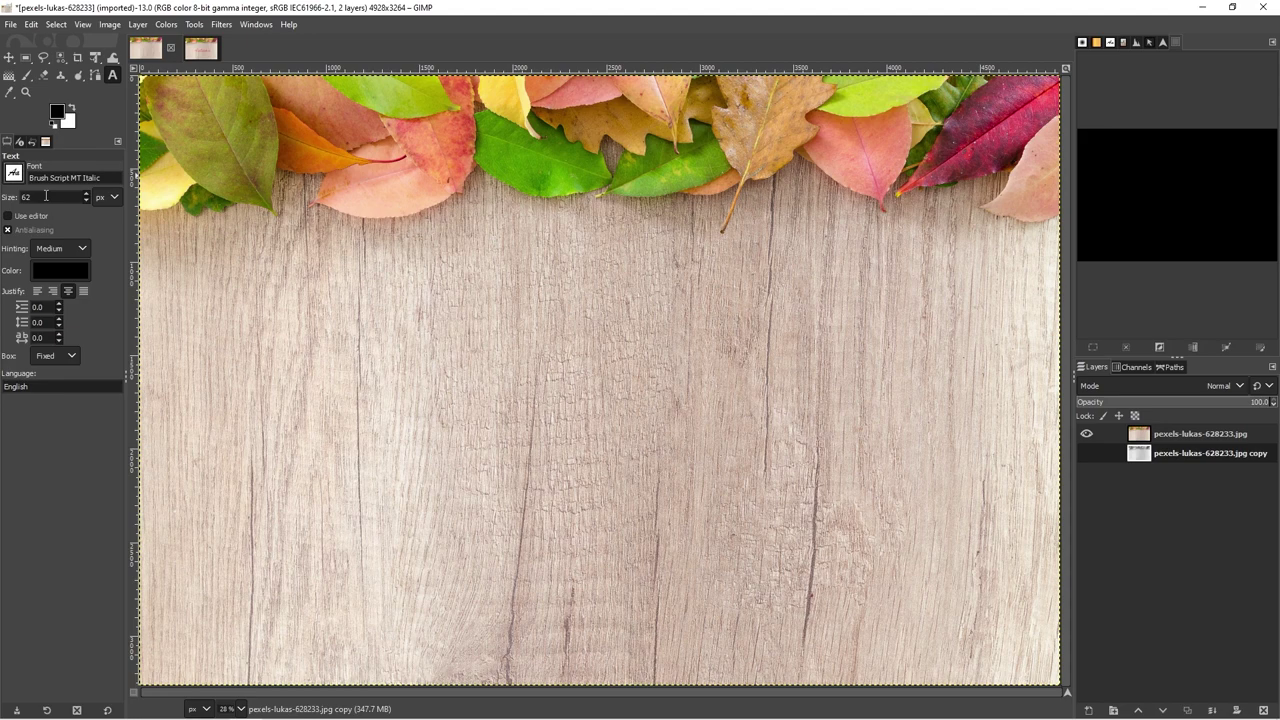
pyautogui.doubleClick(45, 196)
pyautogui.write('600')
pyautogui.moveTo(293, 270); pyautogui.dragTo(963, 552)
pyautogui.write('A')
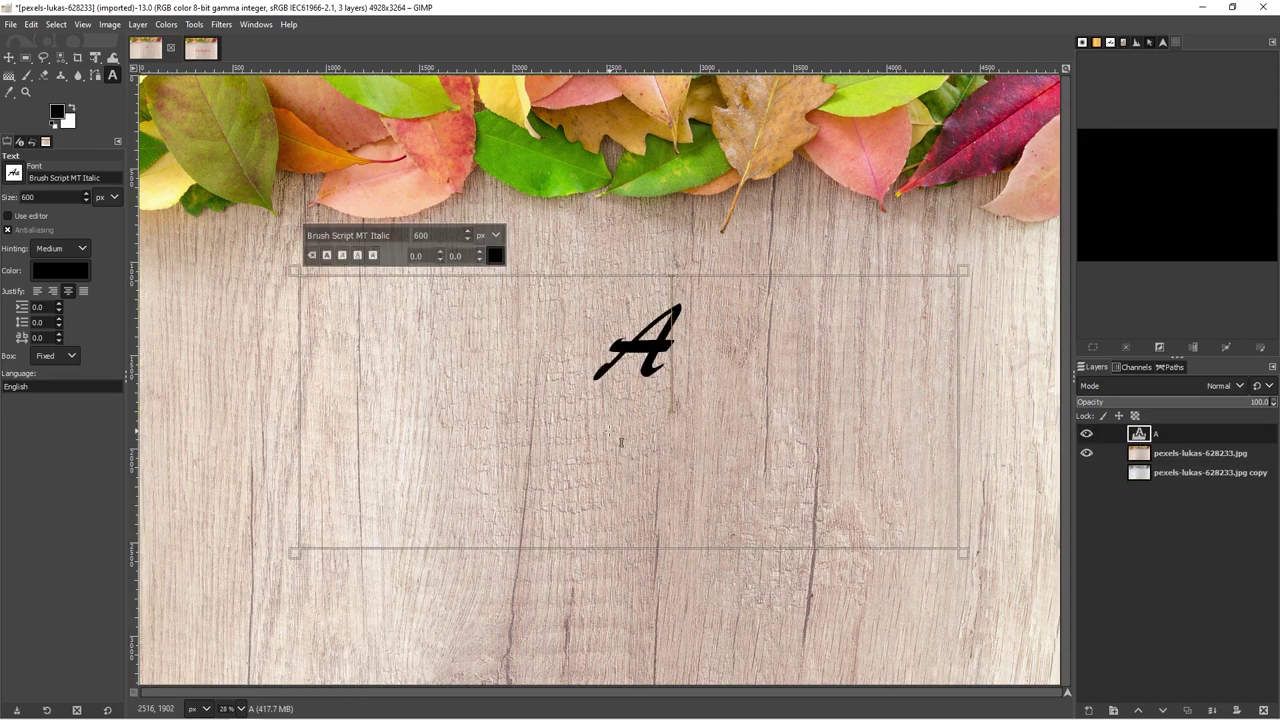
pyautogui.write('UTUMN')
pyautogui.hotkey('ctrl', 'a')
pyautogui.doubleClick(45, 196)
pyautogui.write('800')
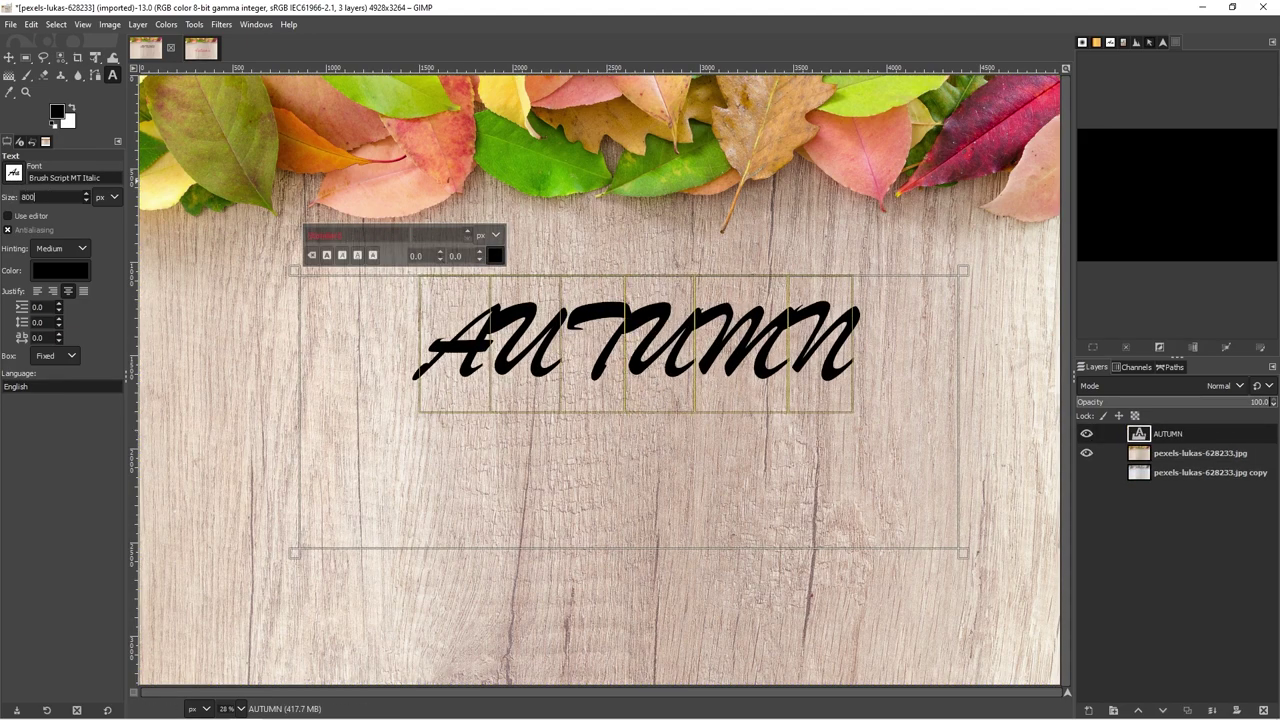
pyautogui.press('Return')
# Make the AUTUMN text red, widen its box to one line, and move it onto the board.
pyautogui.click(60, 270)
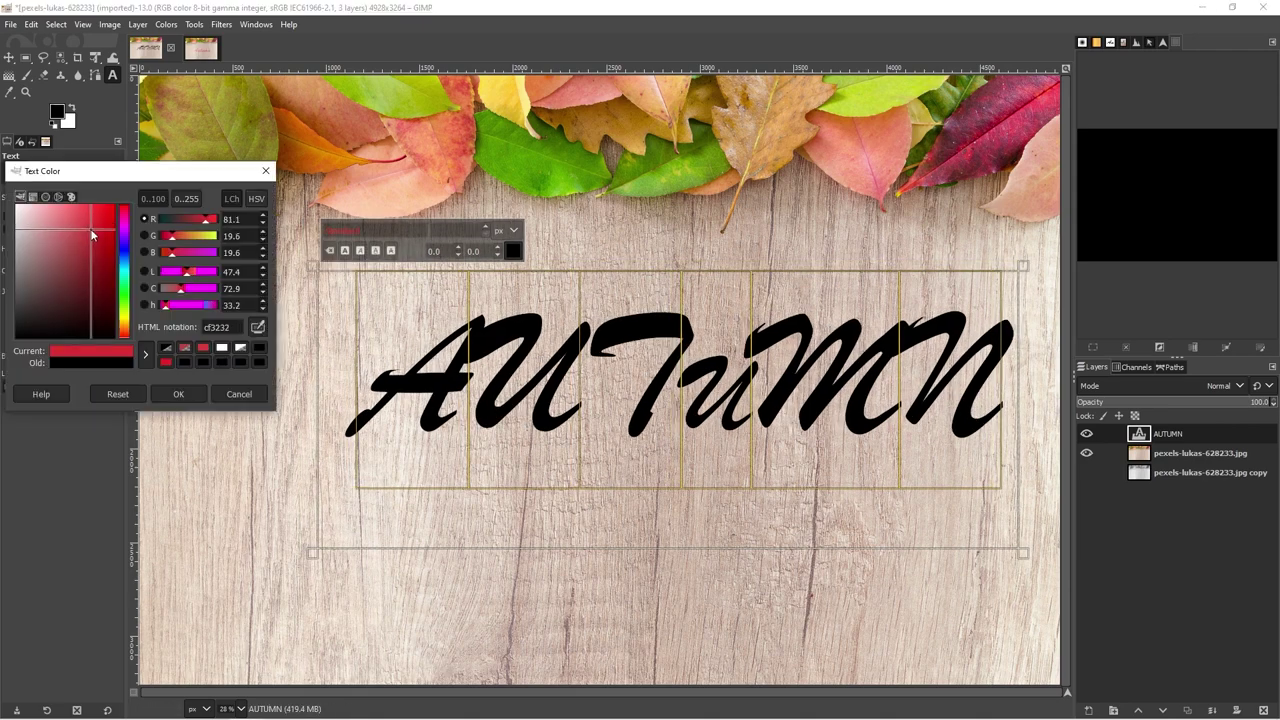
pyautogui.click(178, 393)
pyautogui.click(683, 395)
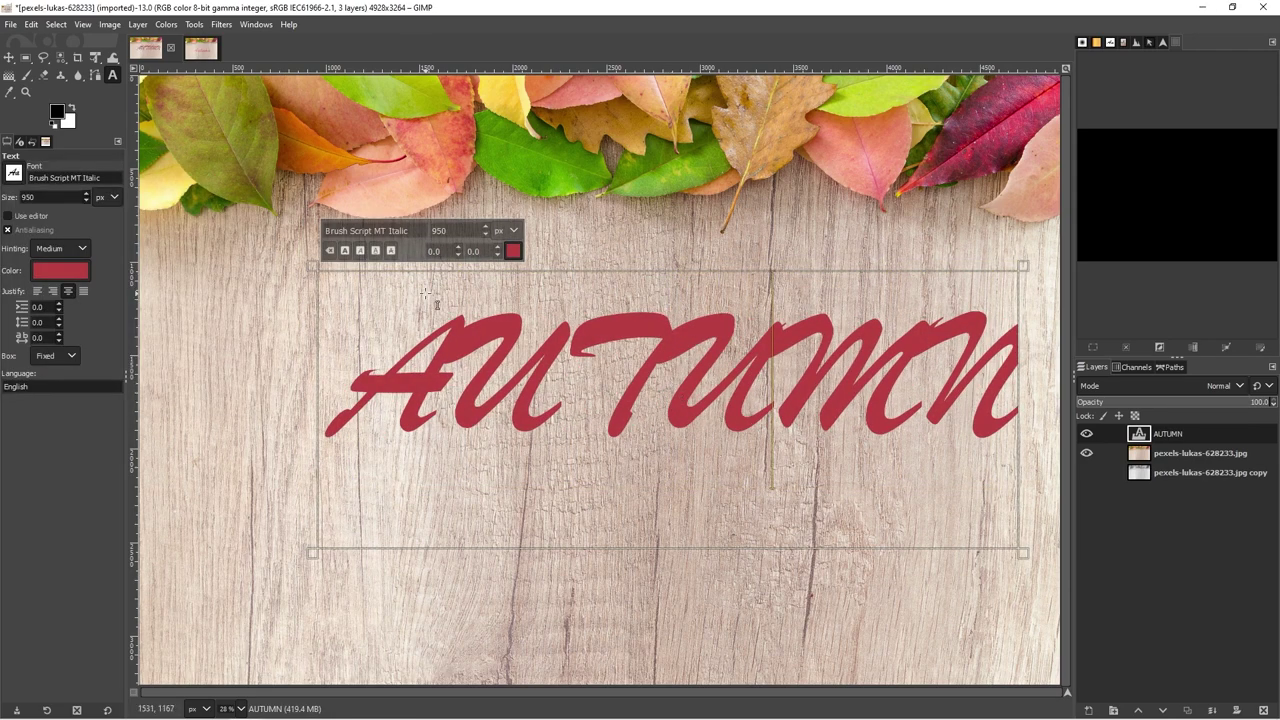
pyautogui.moveTo(387, 295); pyautogui.dragTo(299, 287)
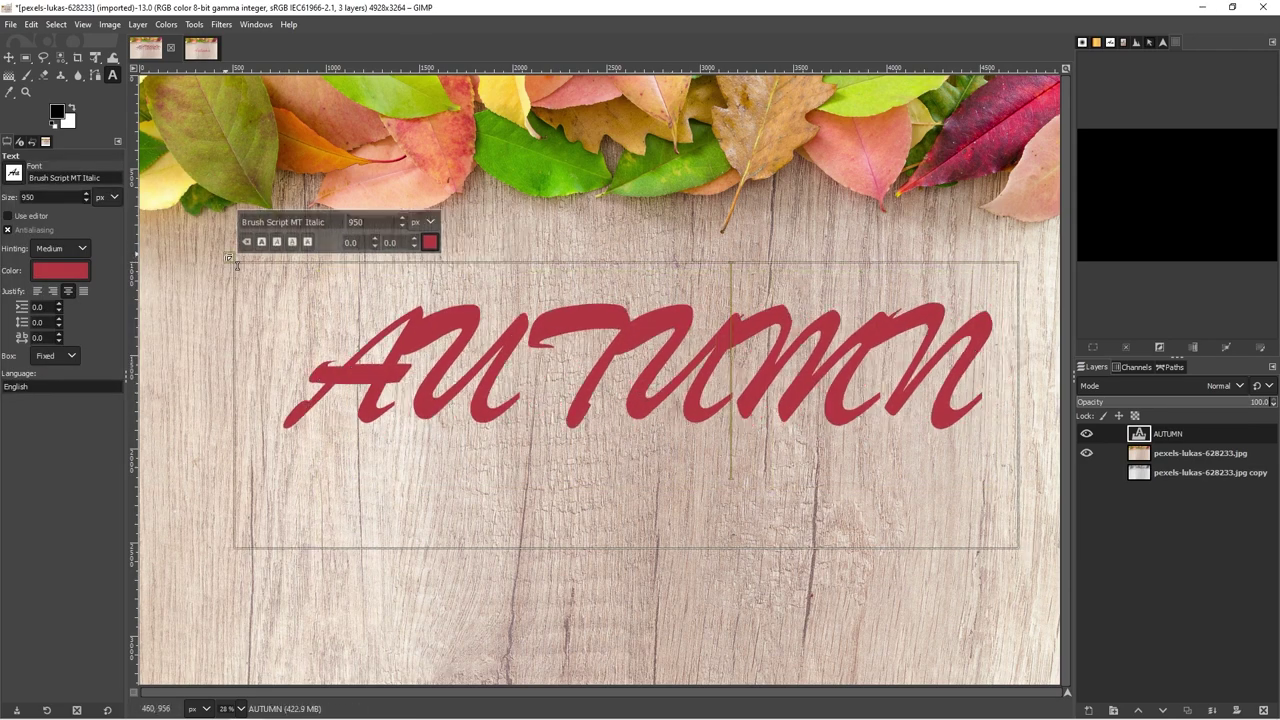
pyautogui.click(8, 58)
pyautogui.moveTo(685, 305); pyautogui.dragTo(627, 369)
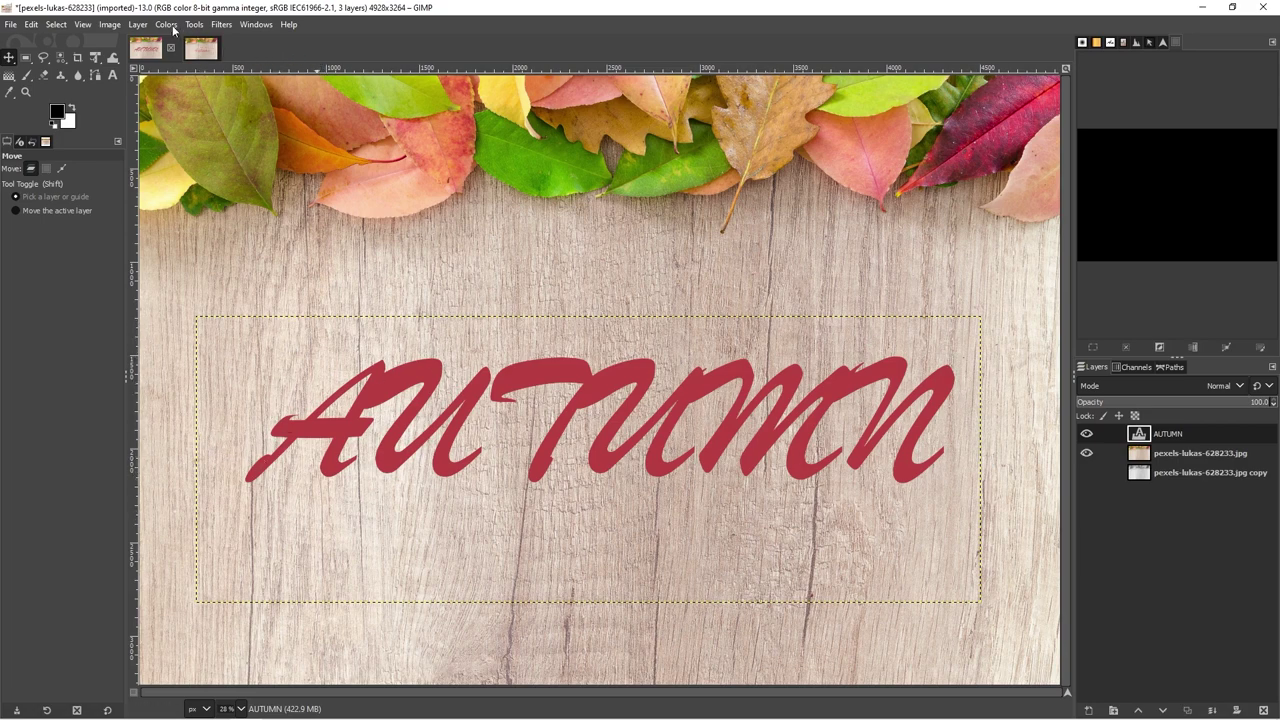
# Look through the Filters menu and zoom the view to 100%.
pyautogui.click(221, 24)
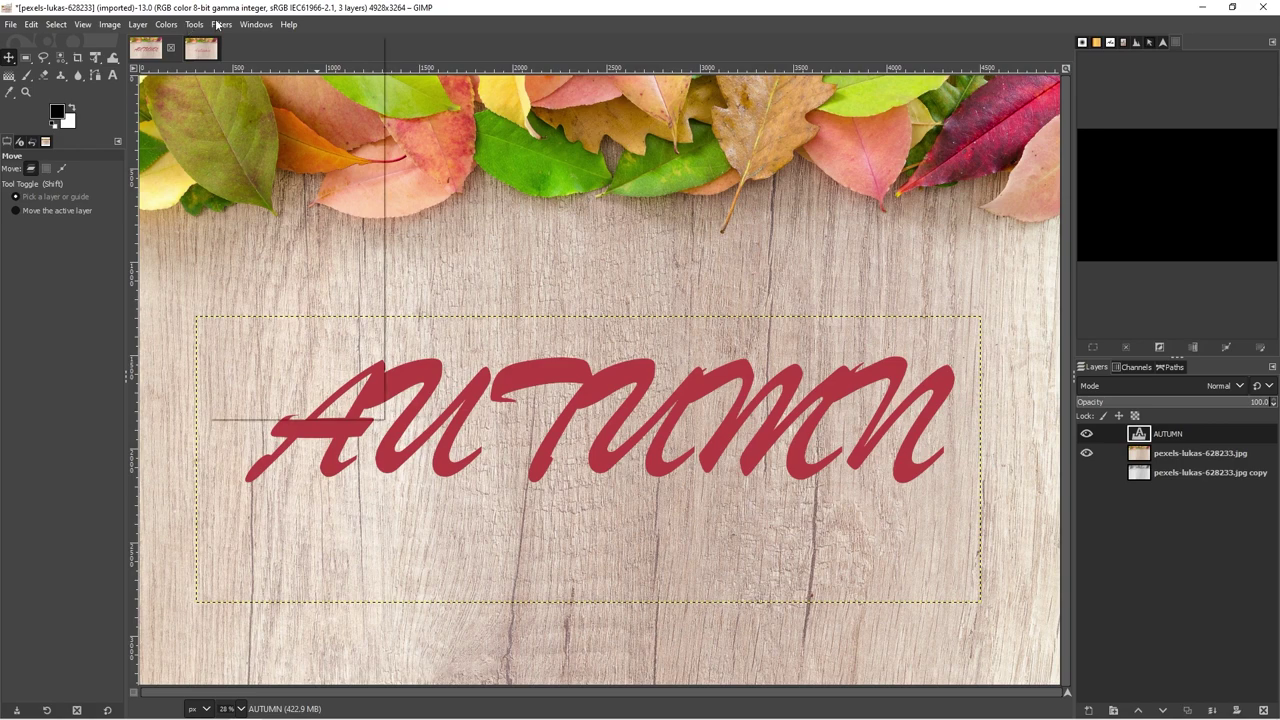
pyautogui.moveTo(286, 290)
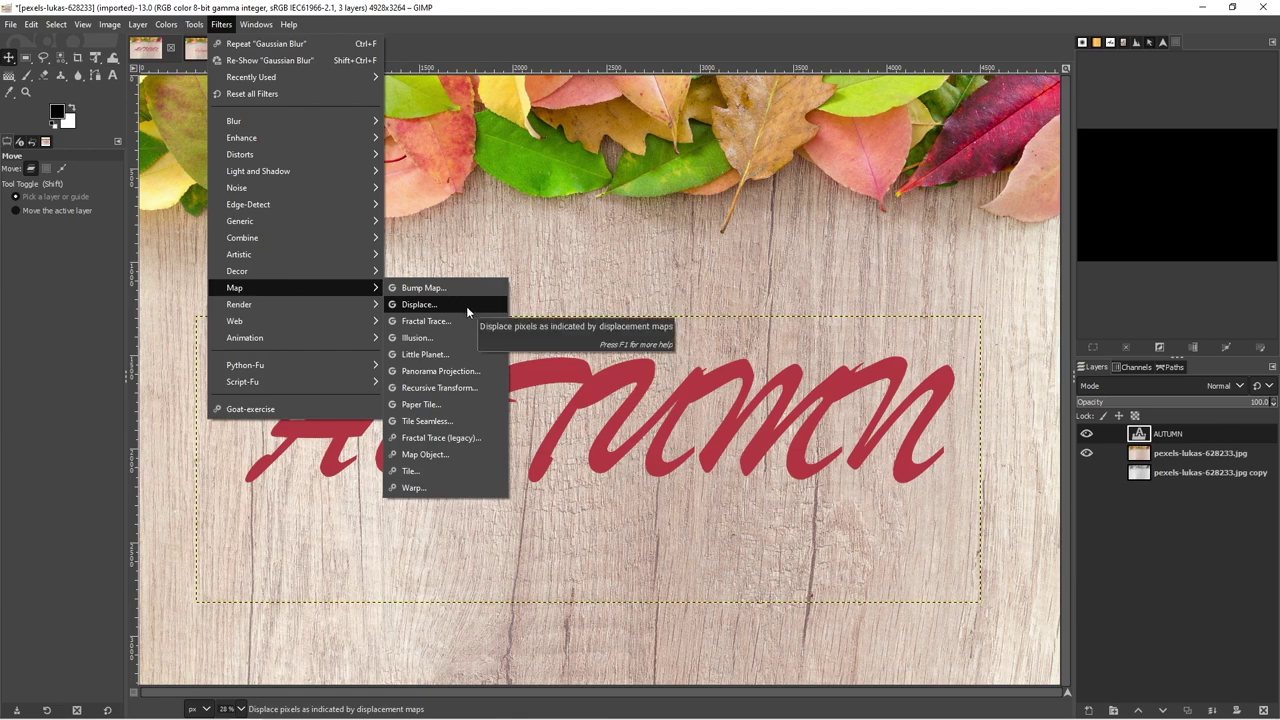
pyautogui.click(524, 35)
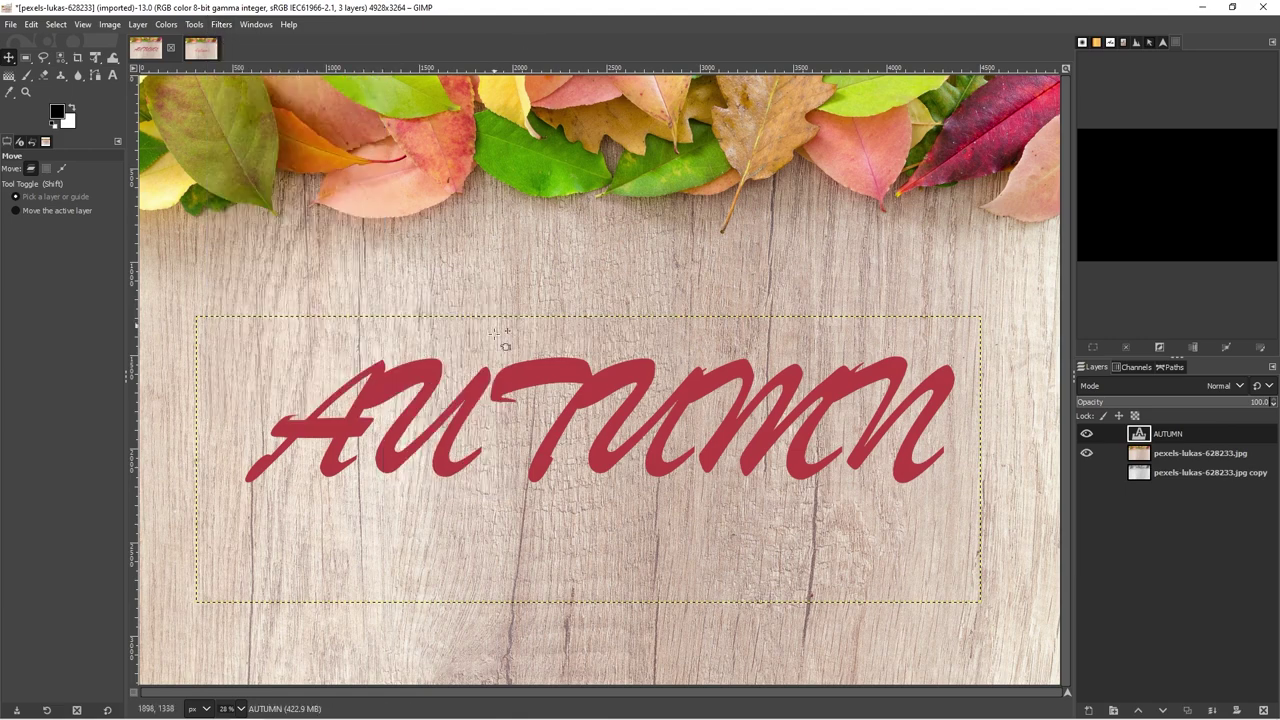
pyautogui.press('1')
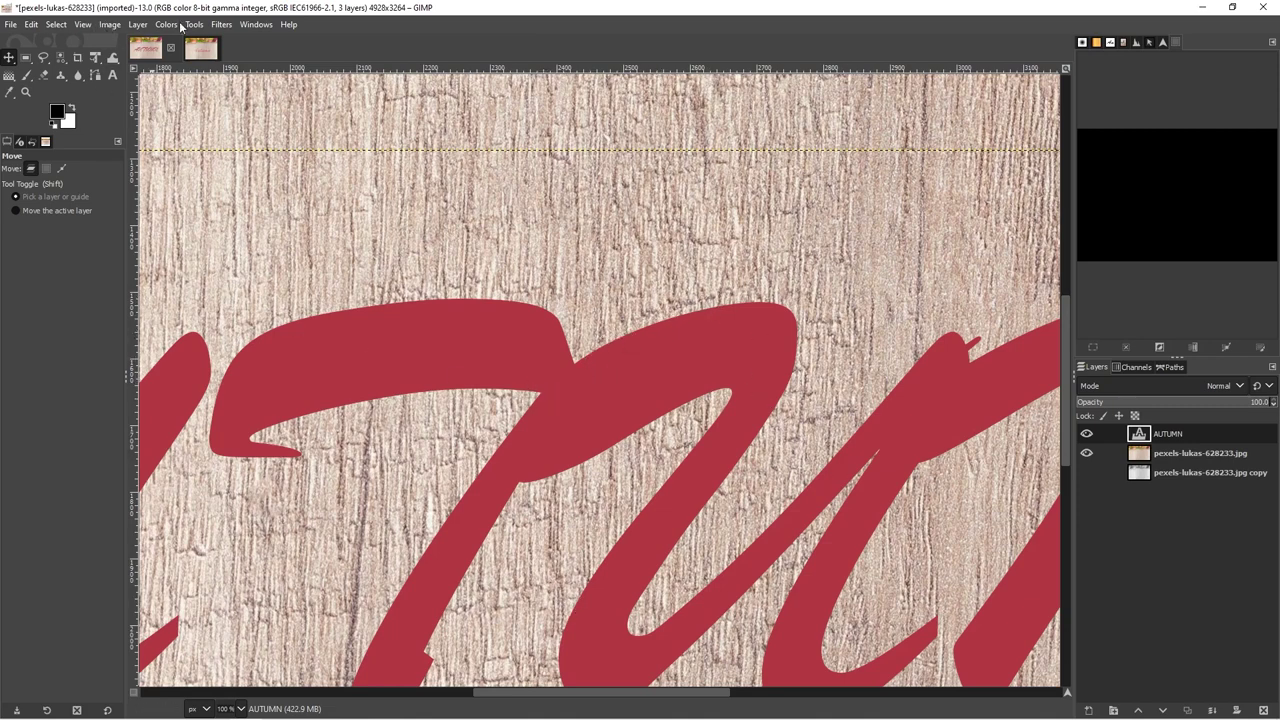
# Apply Map > Displace using the grey copy as map, 51.61 both ways, with centred displacement.
pyautogui.click(219, 26)
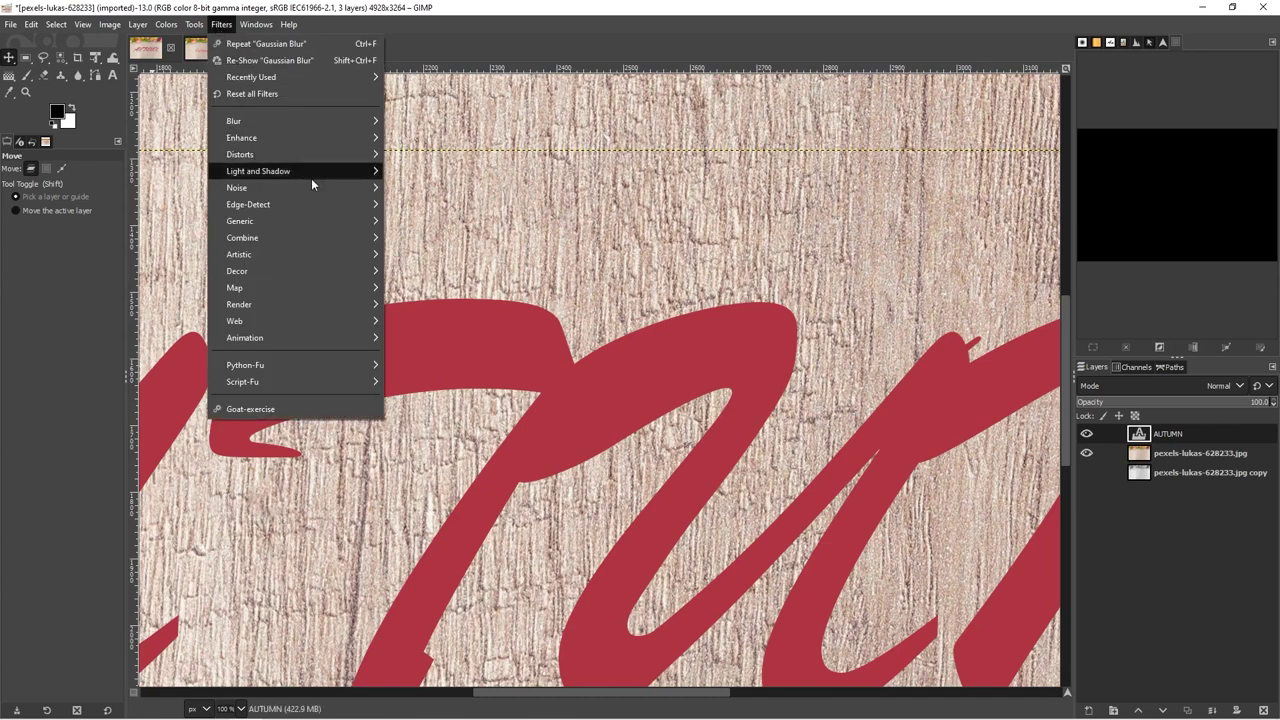
pyautogui.click(463, 304)
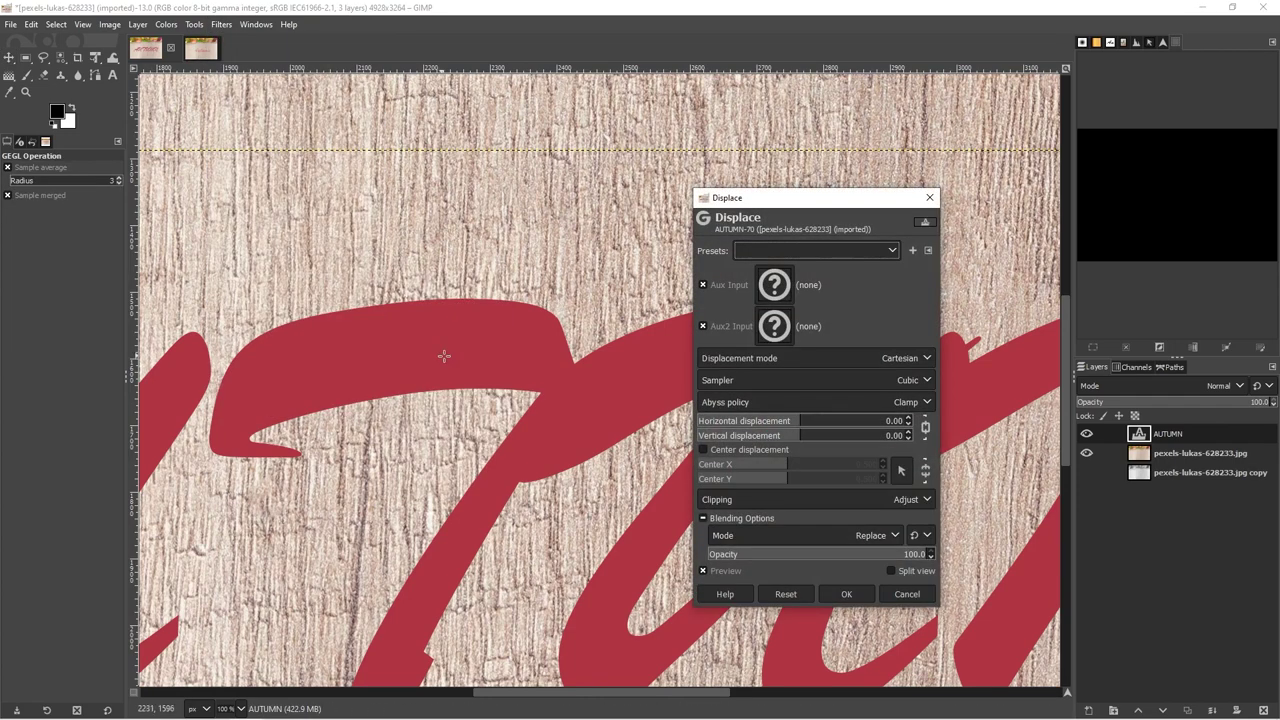
pyautogui.click(778, 287)
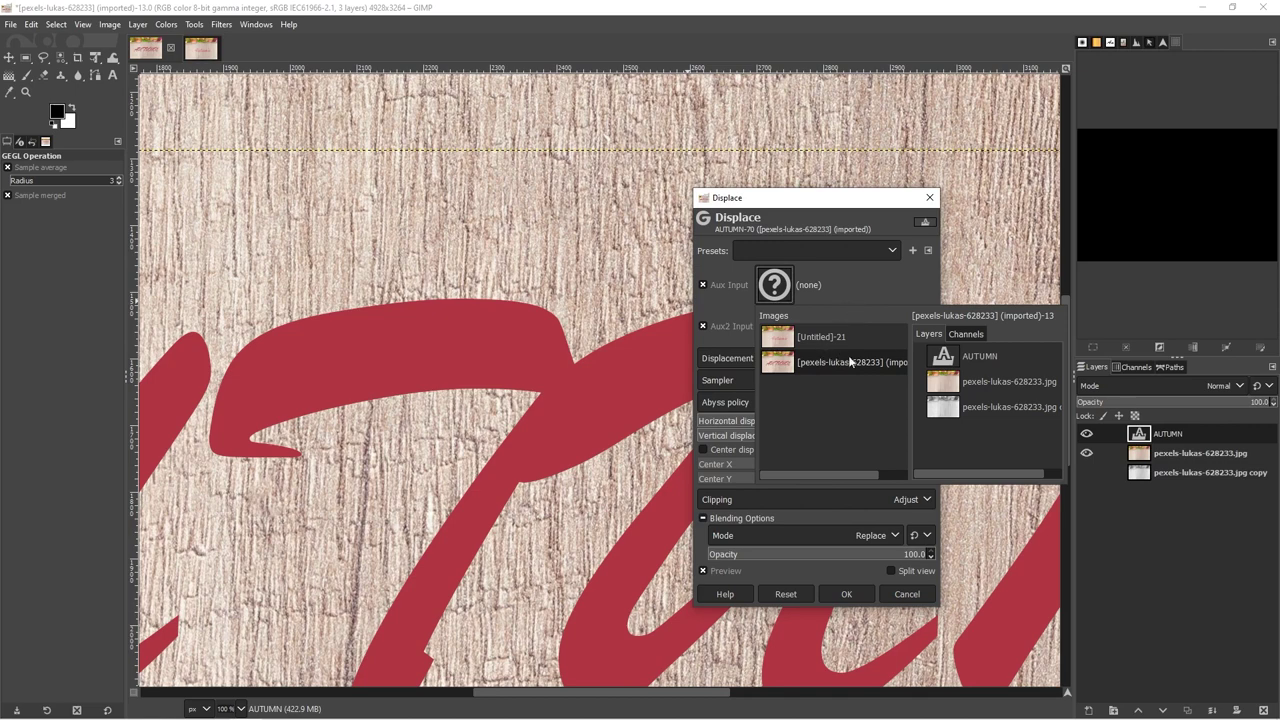
pyautogui.click(1001, 404)
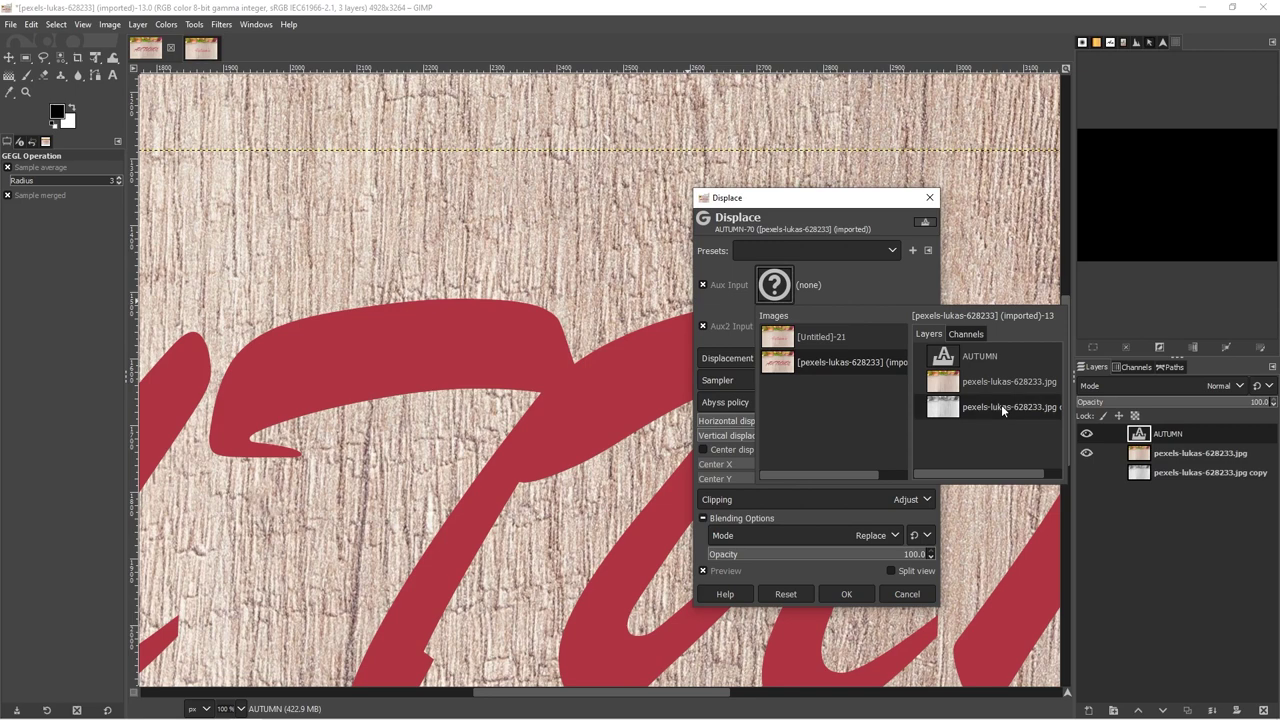
pyautogui.click(1001, 404)
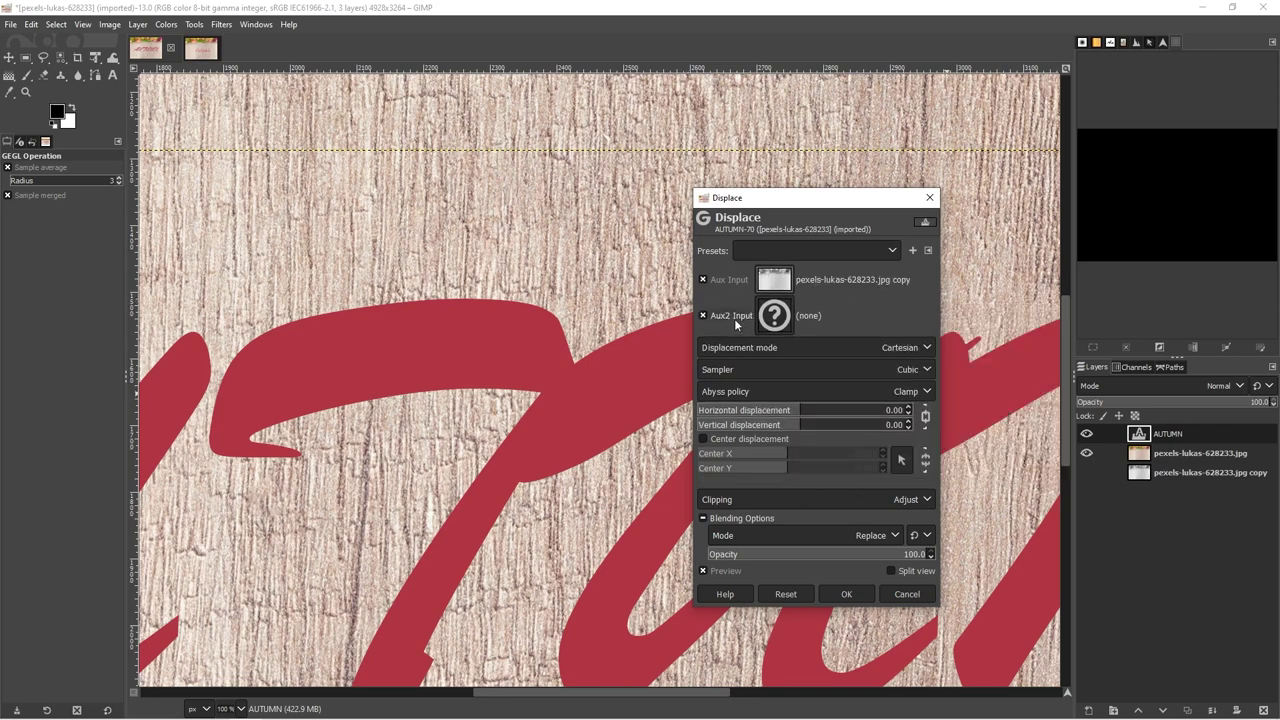
pyautogui.moveTo(798, 412)
pyautogui.mouseDown()
pyautogui.moveTo(816, 411)
pyautogui.moveTo(811, 400)
pyautogui.mouseUp()
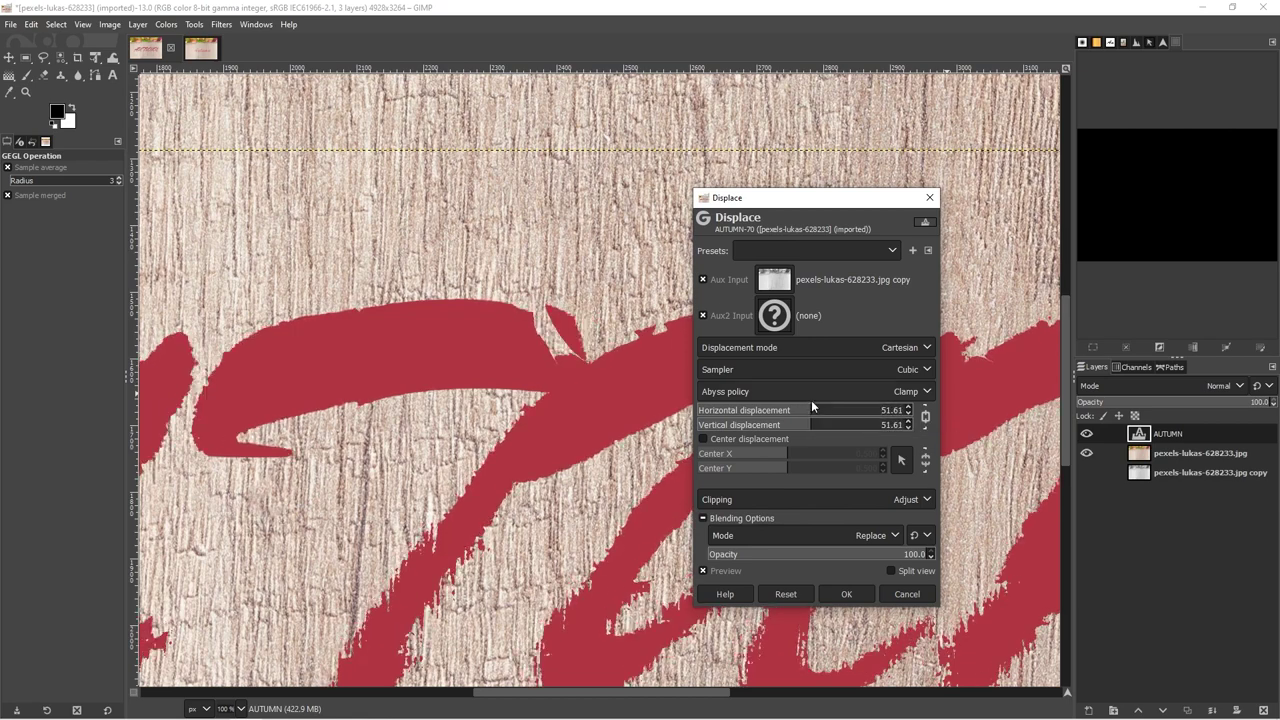
pyautogui.click(755, 440)
pyautogui.moveTo(792, 456); pyautogui.dragTo(798, 457)
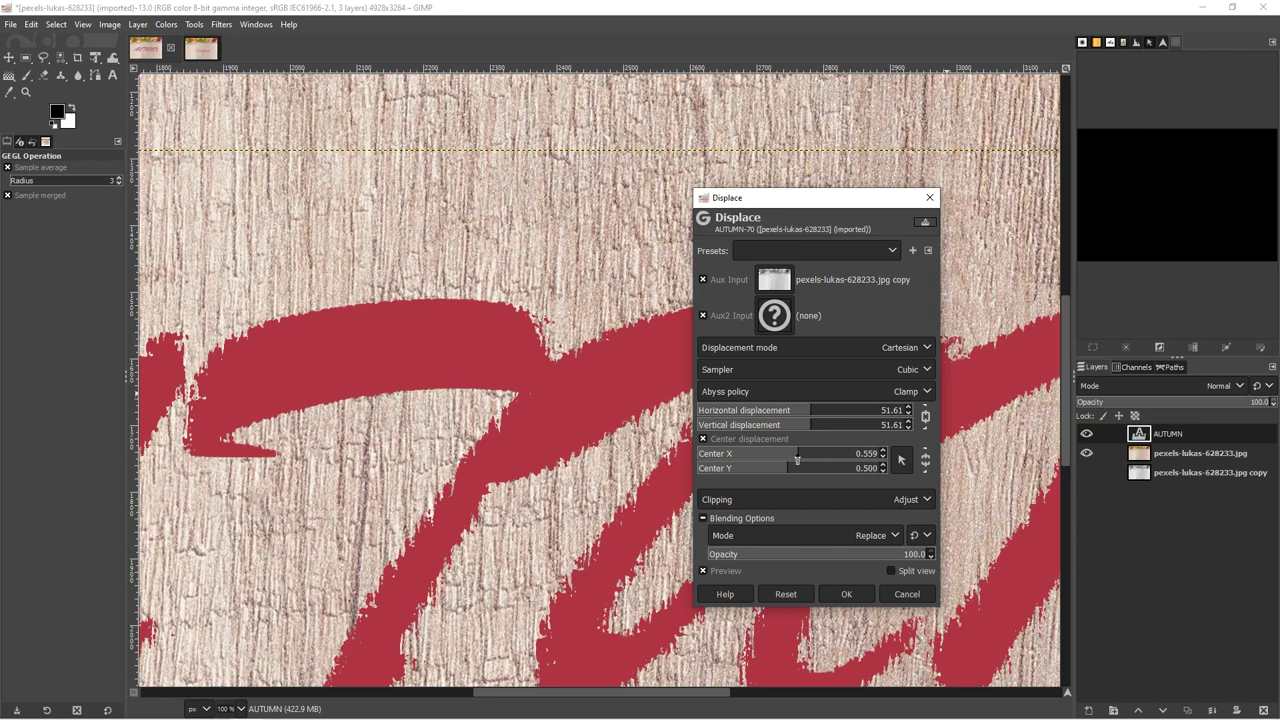
pyautogui.moveTo(798, 459)
pyautogui.mouseDown()
pyautogui.moveTo(790, 470)
pyautogui.moveTo(801, 472)
pyautogui.mouseUp()
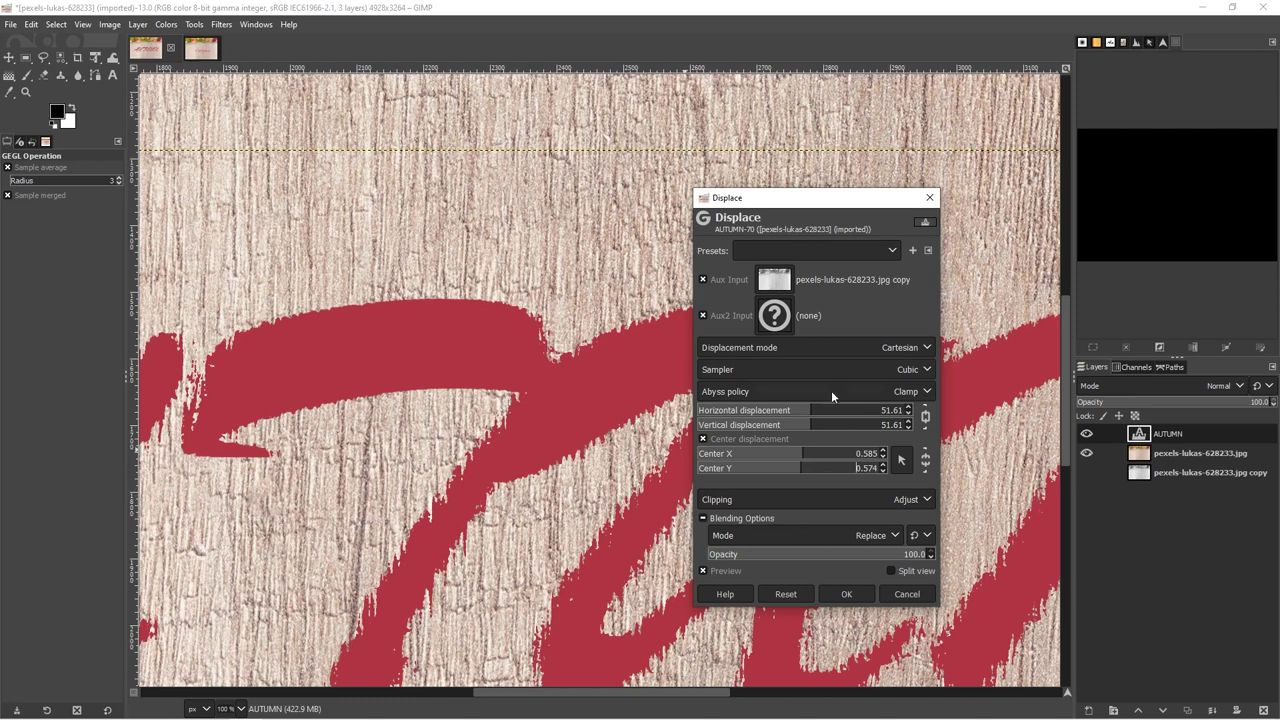
pyautogui.click(846, 594)
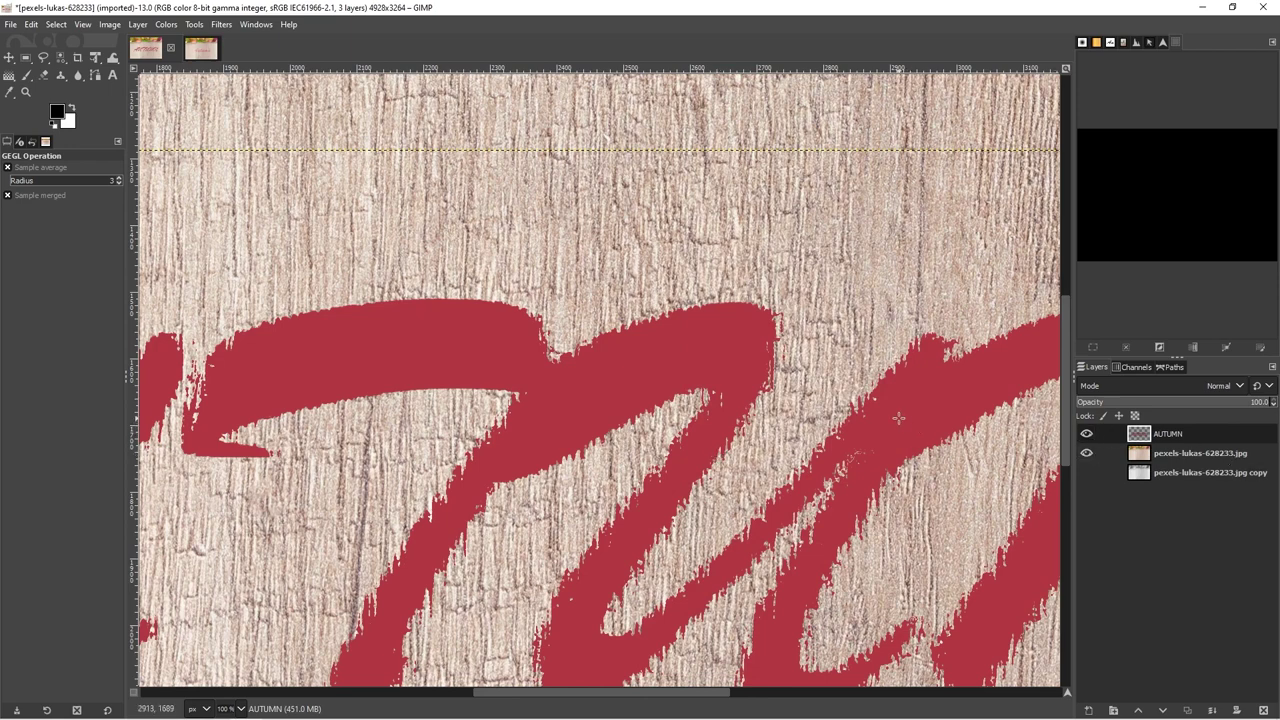
# Fit the image in the window and move the AUTUMN layer below the top photo layer.
pyautogui.hotkey('shift', 'ctrl', 'j')
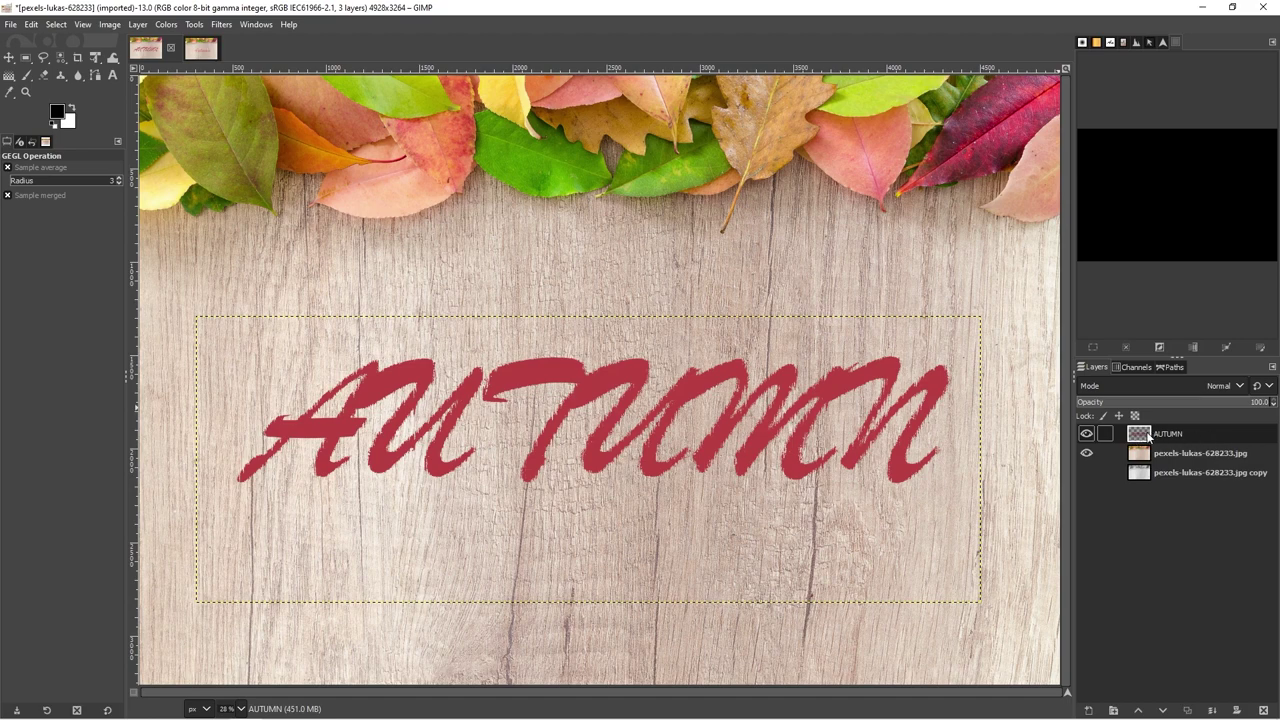
pyautogui.moveTo(1146, 436); pyautogui.dragTo(1143, 467)
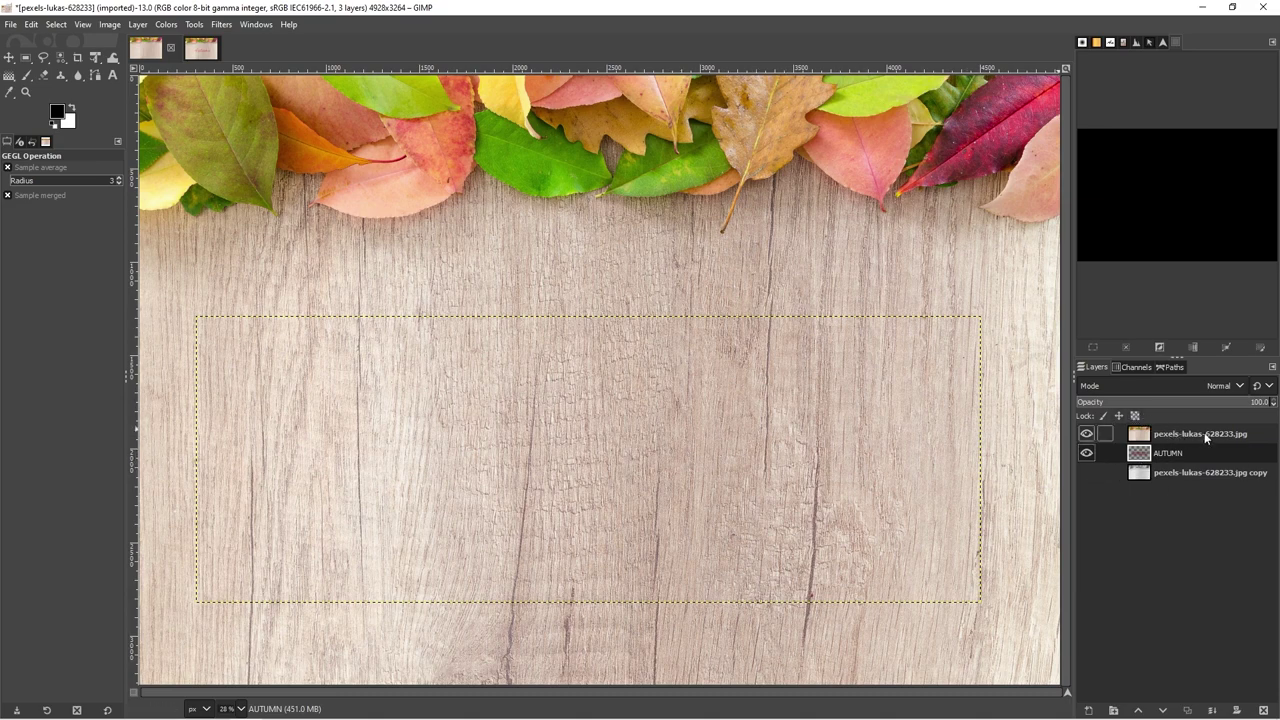
# Add an alpha channel to the top pexels-lukas-628233.jpg layer from its context menu.
pyautogui.rightClick(1174, 437)
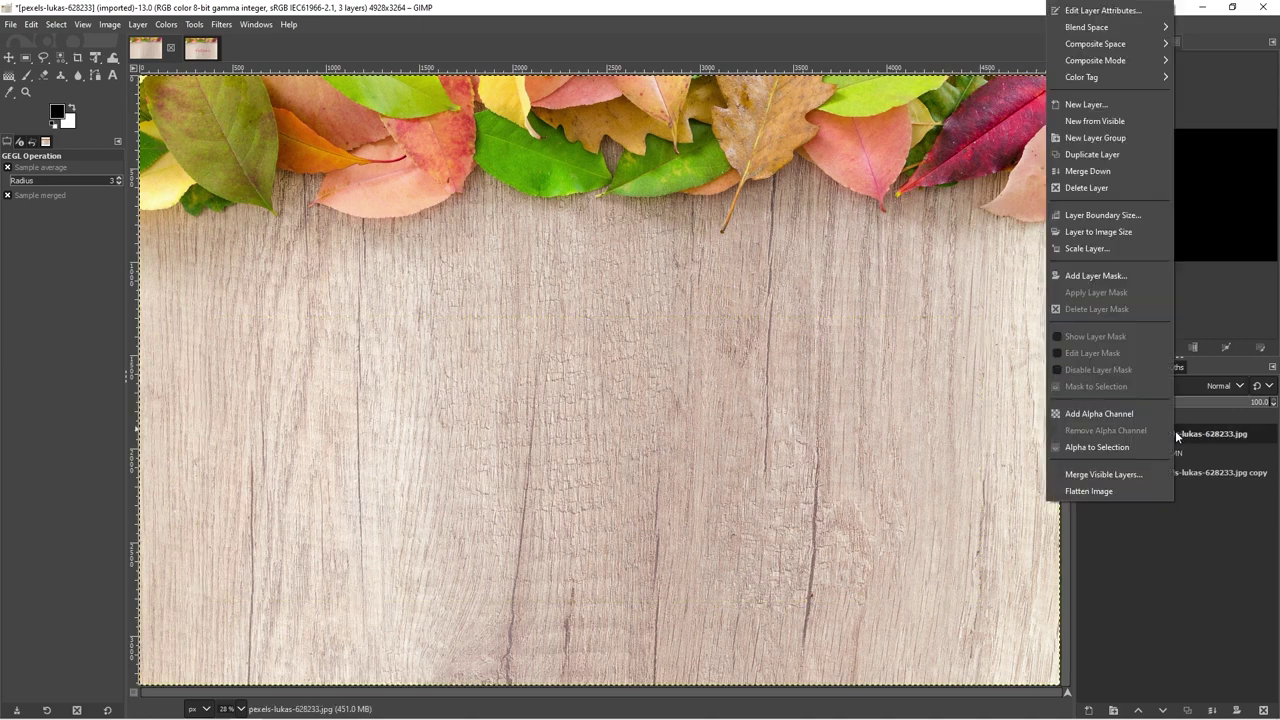
pyautogui.click(1106, 418)
pyautogui.rightClick(1176, 433)
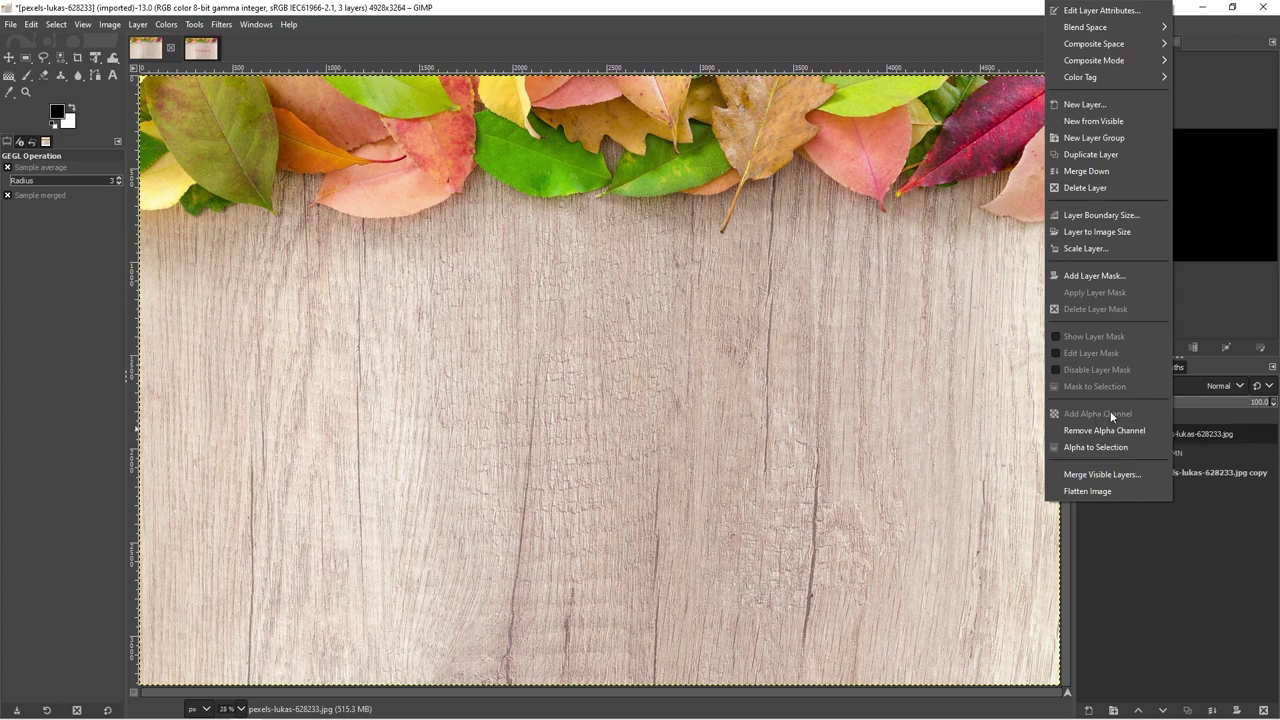
pyautogui.click(1208, 434)
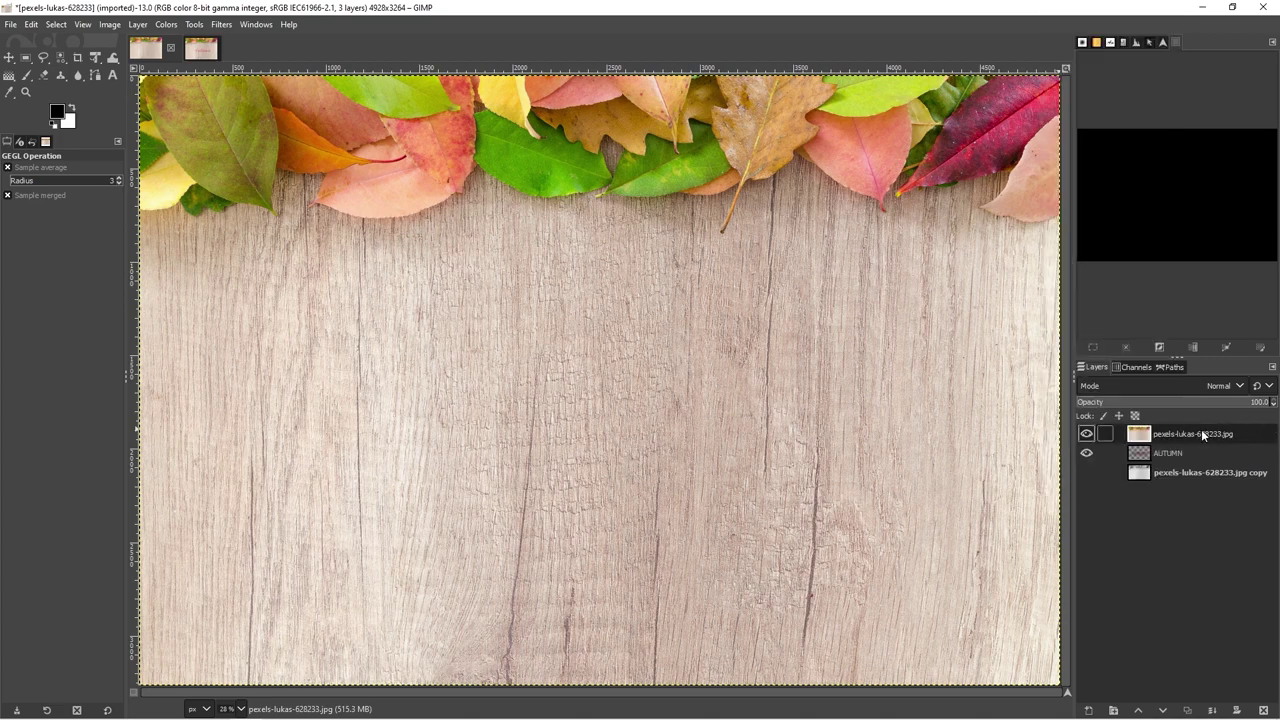
# Select the AUTUMN lettering outline and feather the selection by 3.000 px.
pyautogui.keyDown('alt'); pyautogui.click(1145, 455); pyautogui.keyUp('alt')
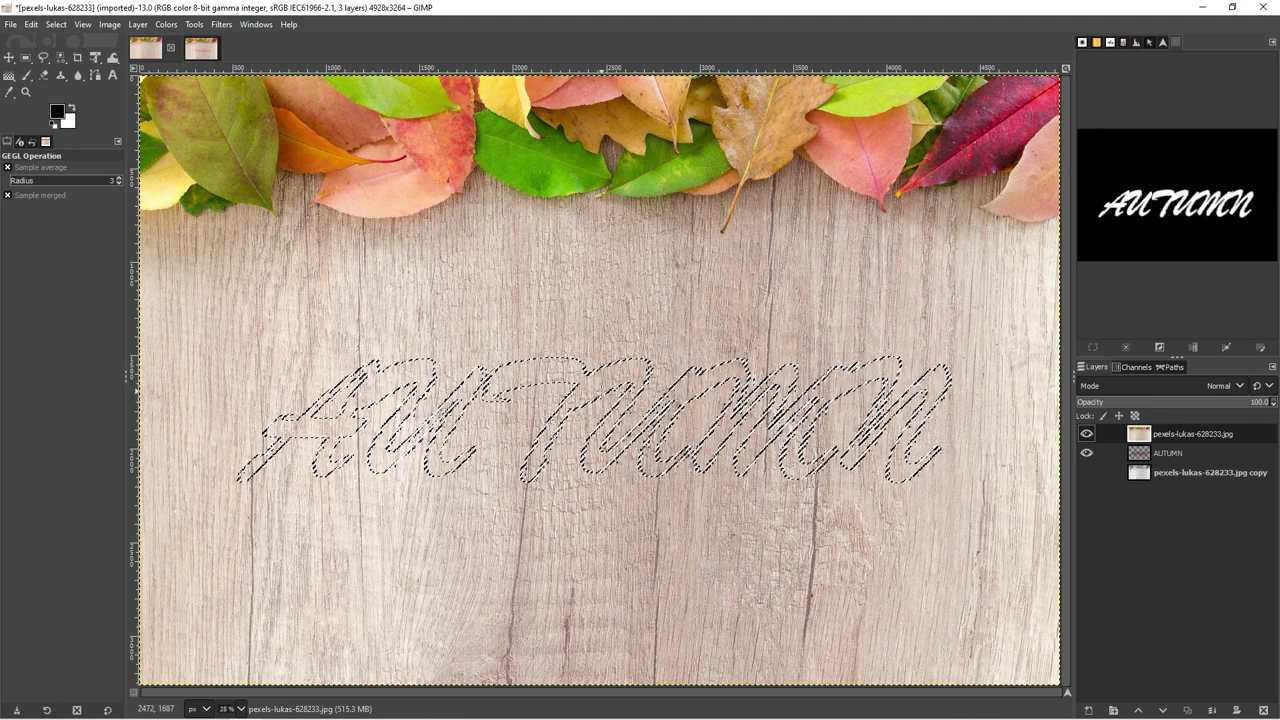
pyautogui.click(57, 24)
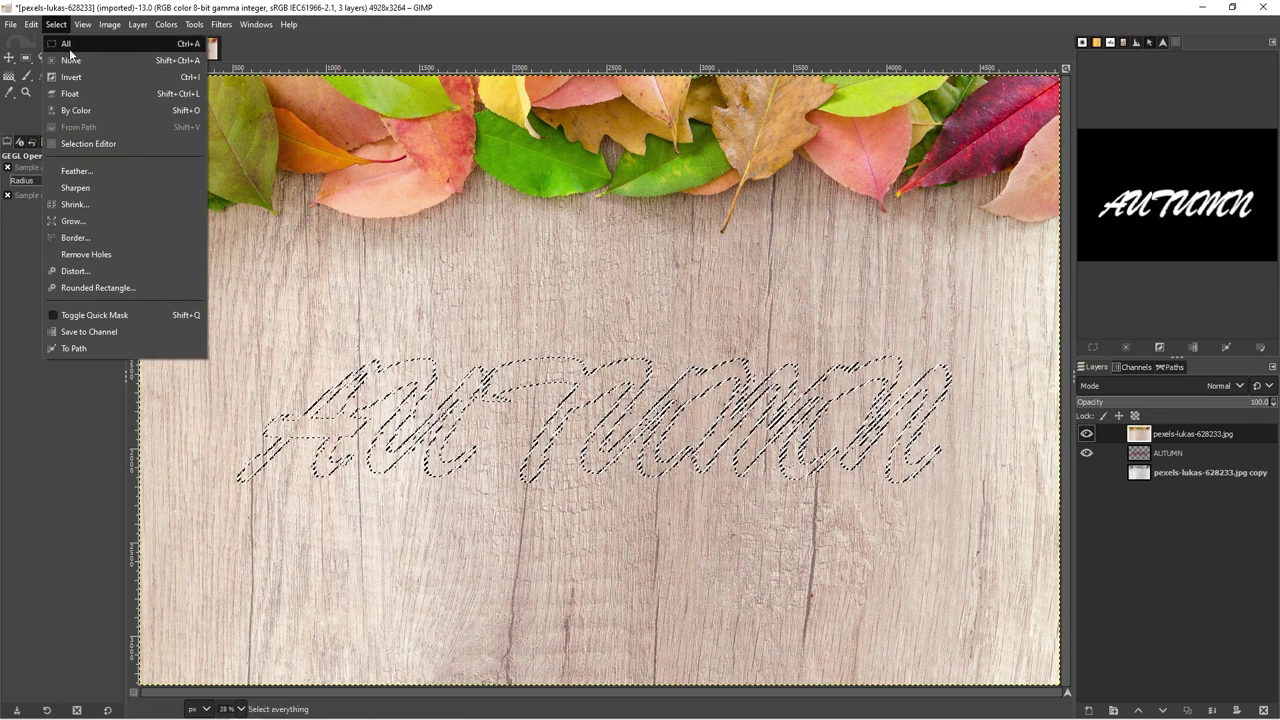
pyautogui.click(100, 171)
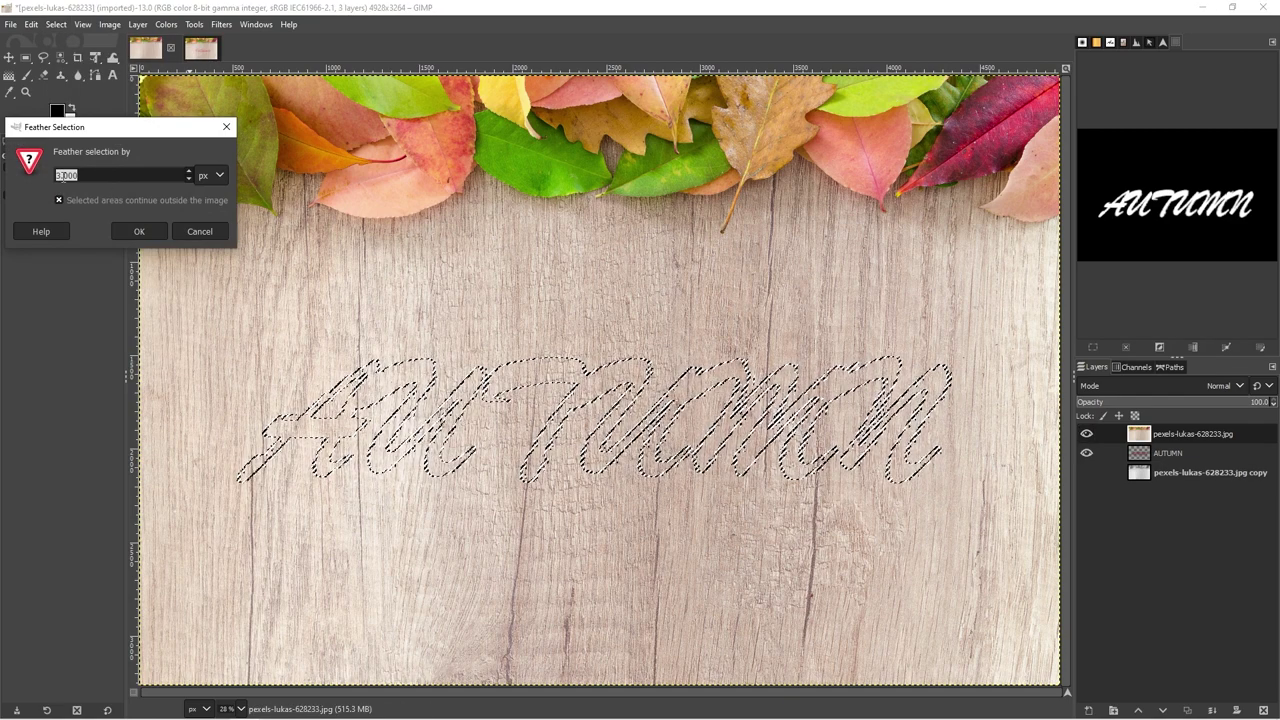
pyautogui.click(60, 175)
pyautogui.click(140, 231)
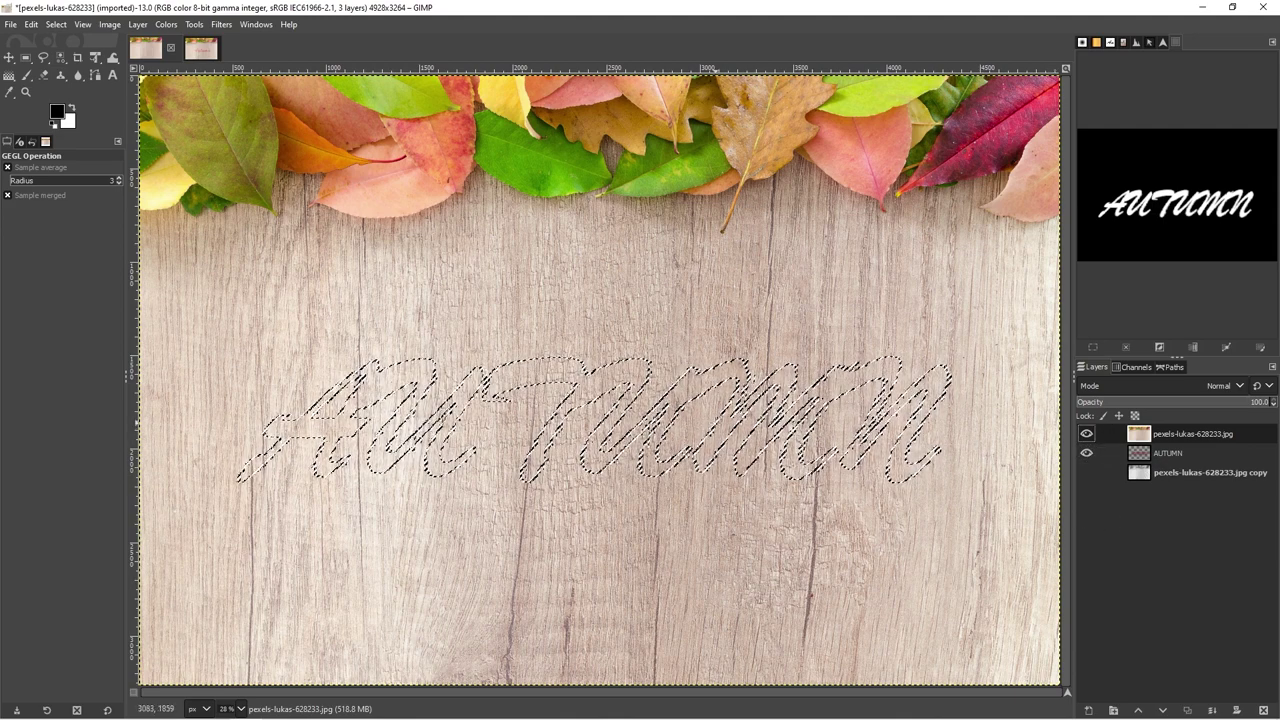
# In Color to Alpha, sample the beige wood colour and lower the transparency threshold to 0.036.
pyautogui.click(164, 25)
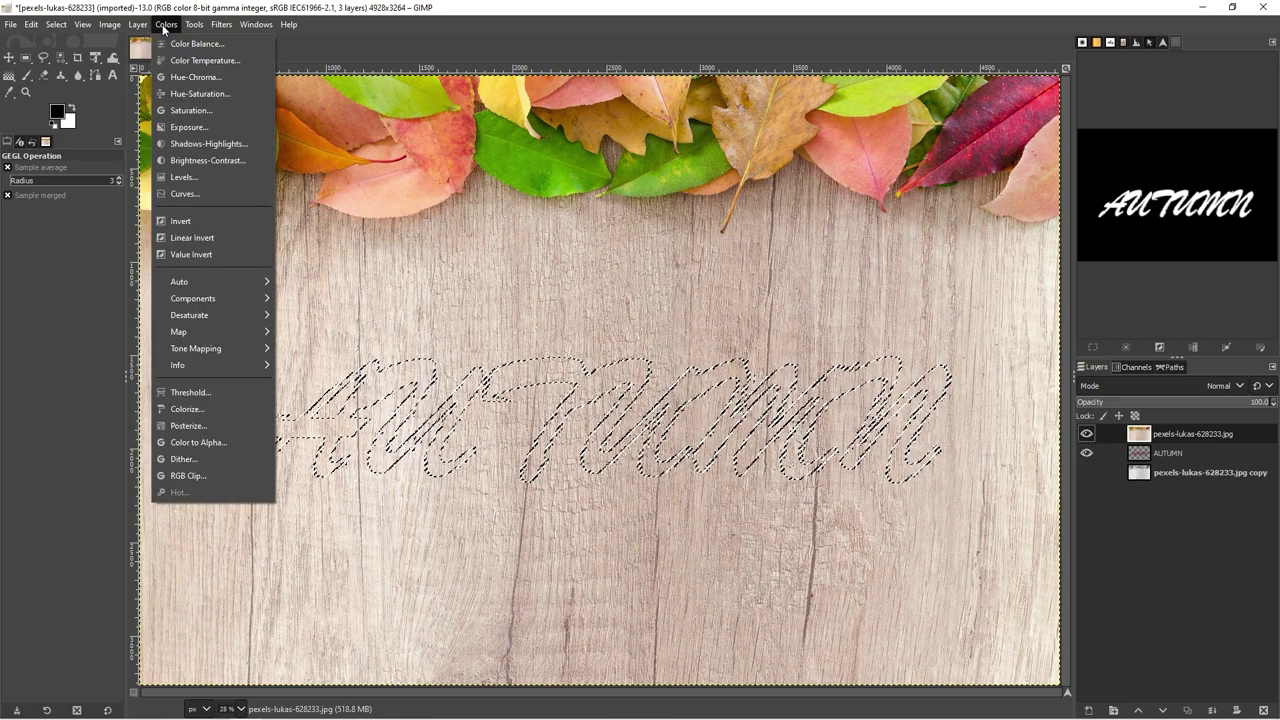
pyautogui.click(189, 444)
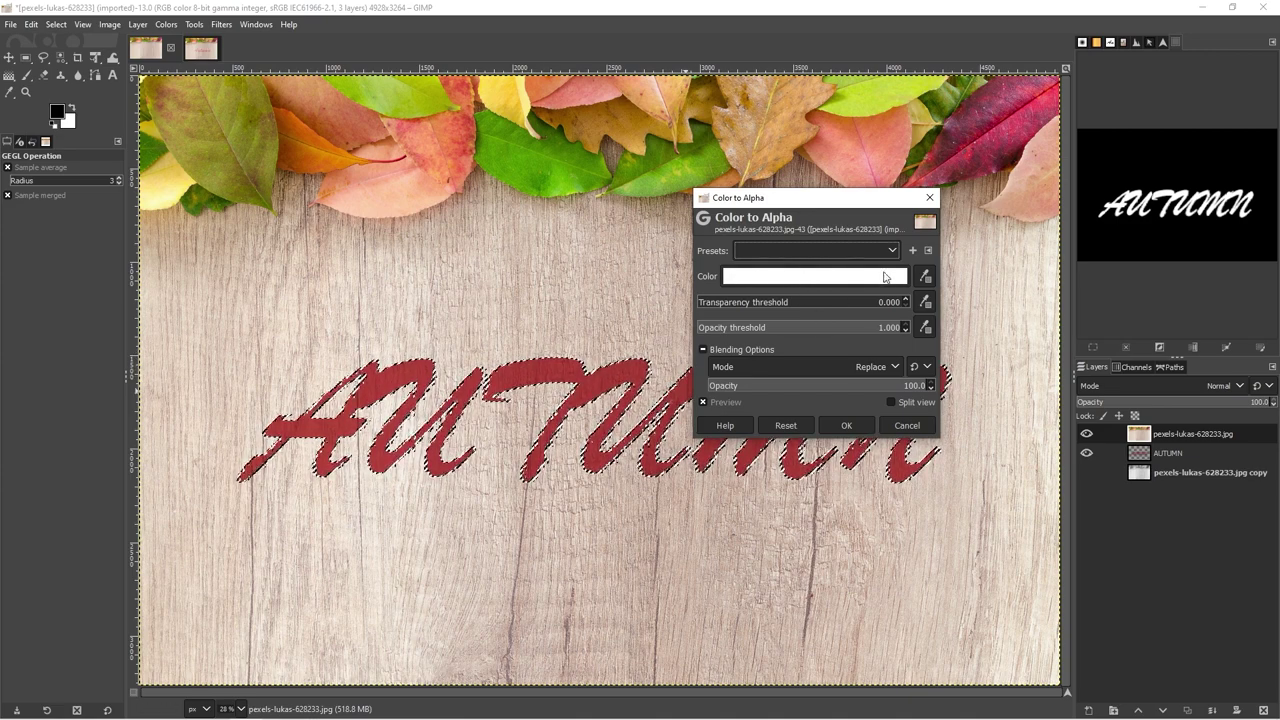
pyautogui.click(925, 277)
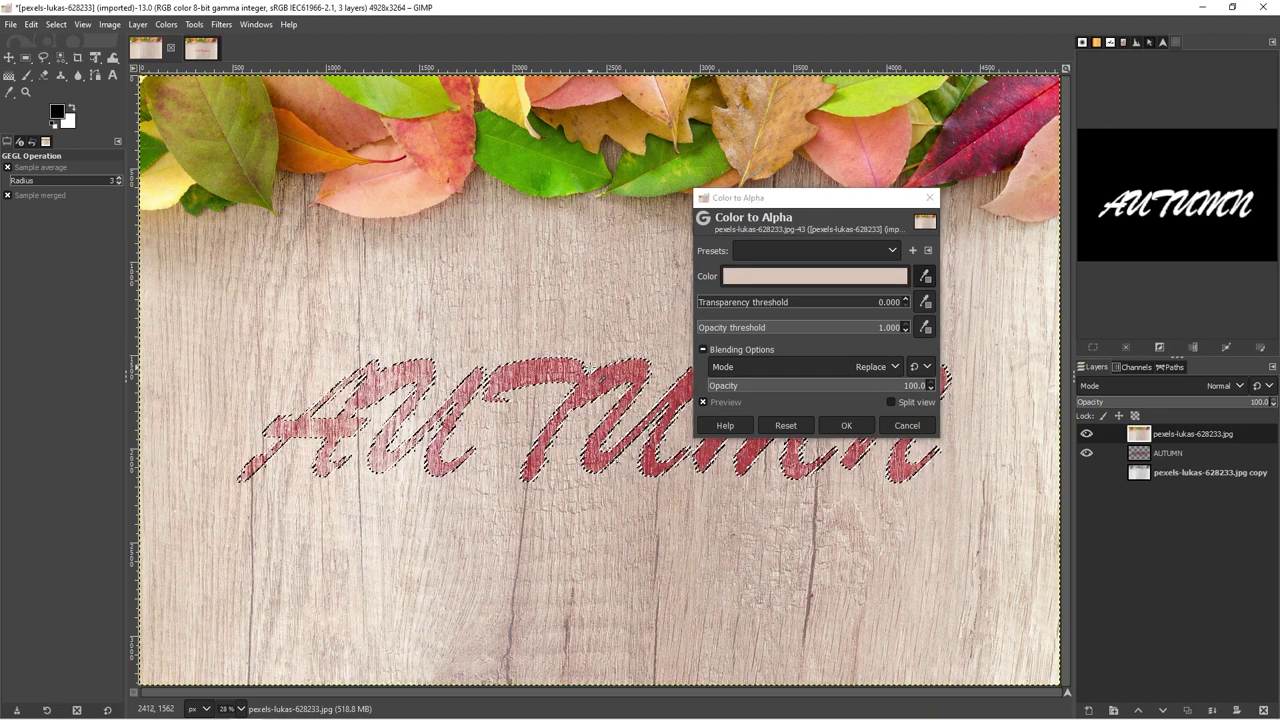
pyautogui.moveTo(619, 364)
pyautogui.mouseDown()
pyautogui.moveTo(606, 361)
pyautogui.moveTo(630, 352)
pyautogui.mouseUp()
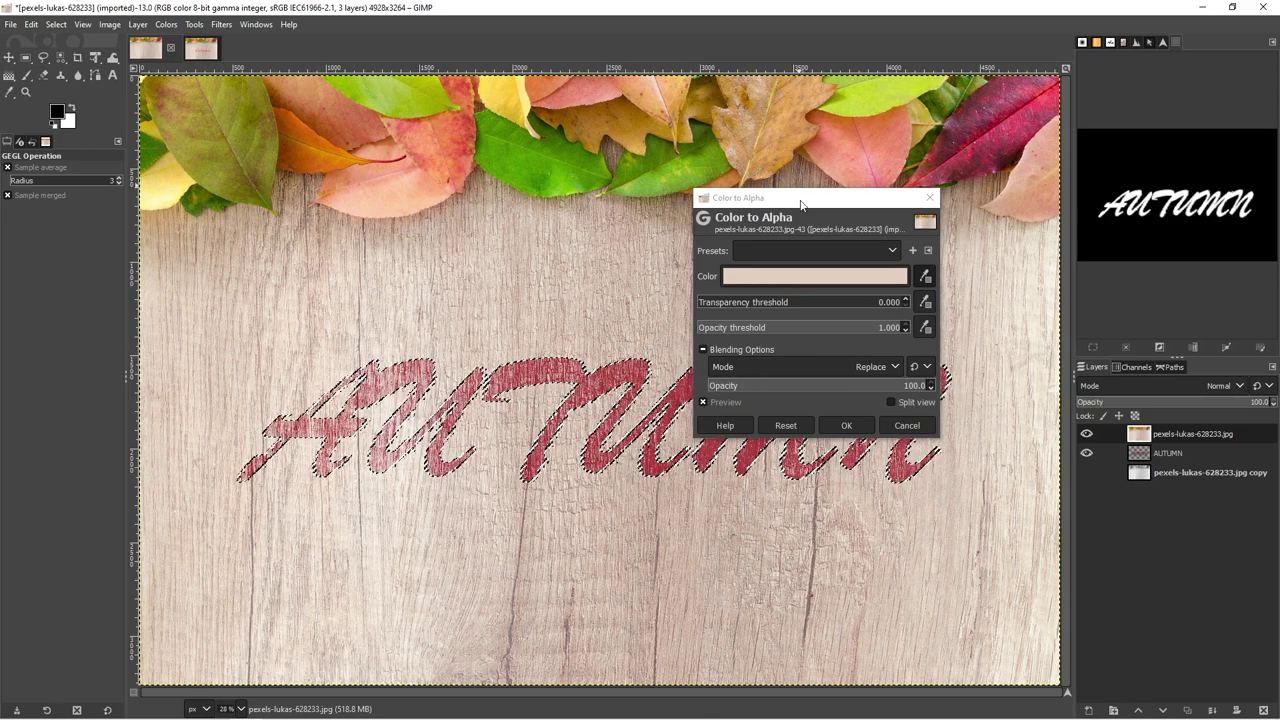
pyautogui.moveTo(801, 204); pyautogui.dragTo(773, 347)
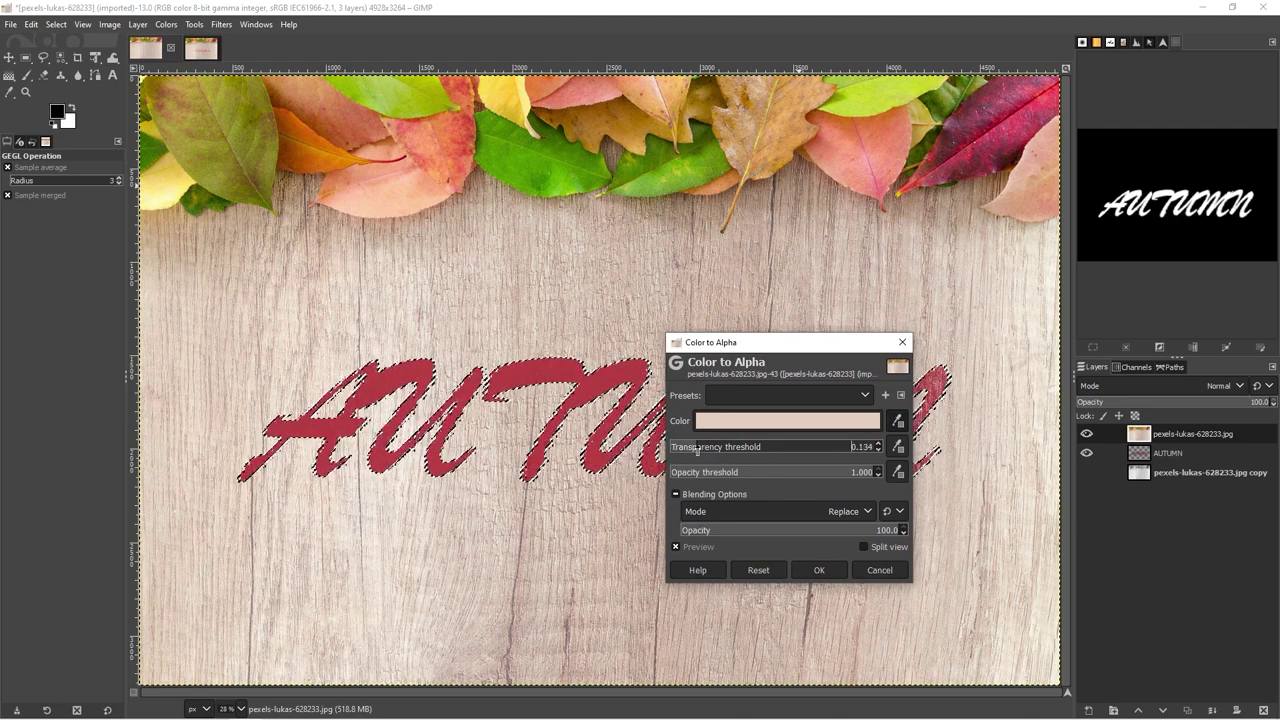
pyautogui.click(675, 447)
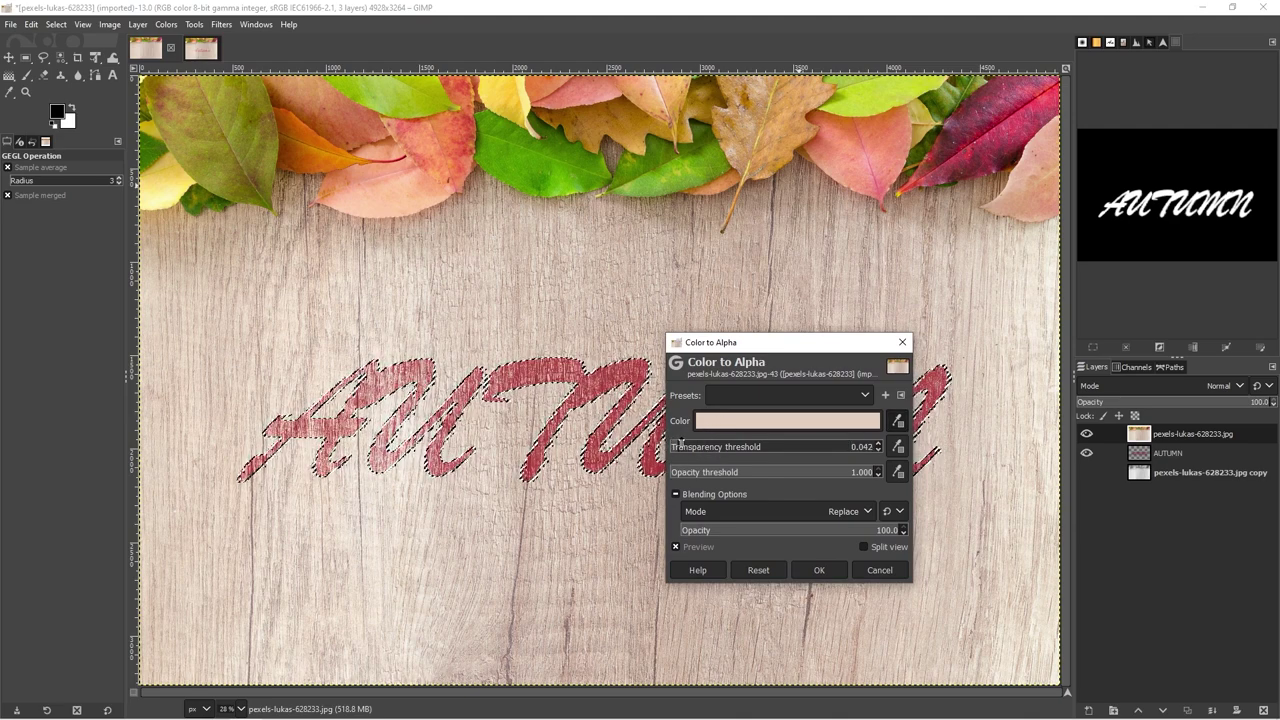
pyautogui.moveTo(681, 446); pyautogui.dragTo(751, 448)
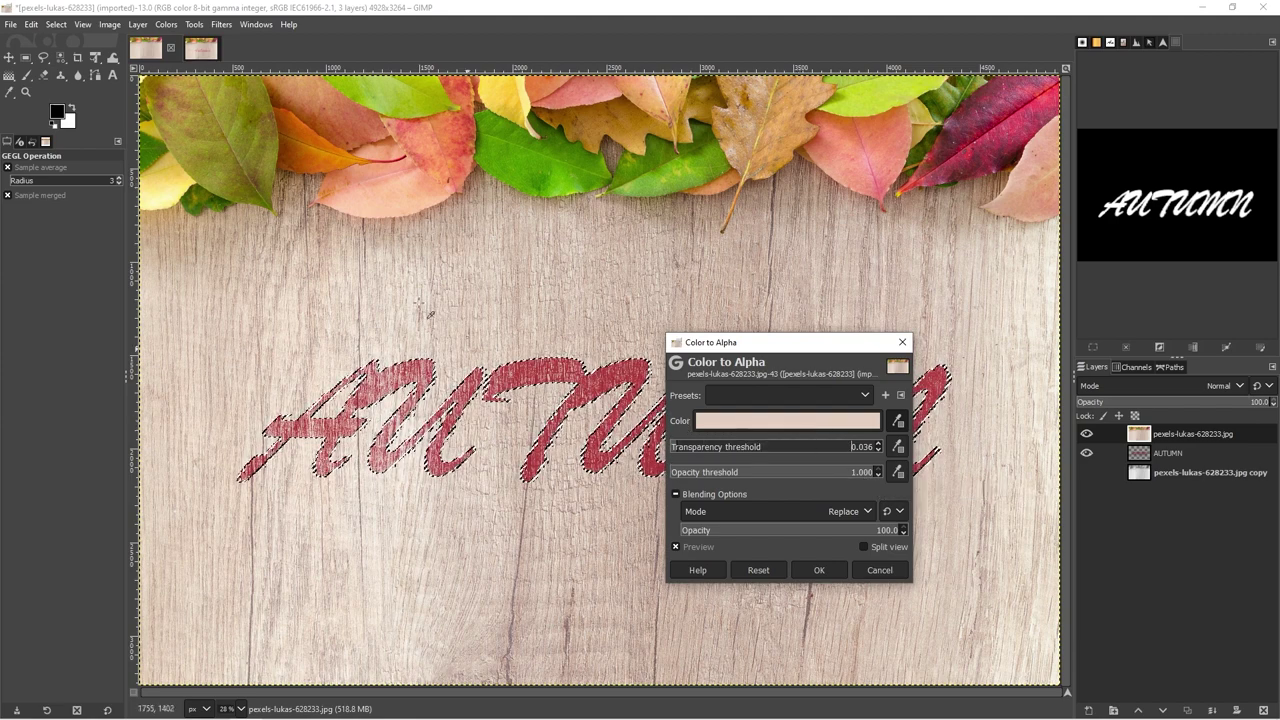
# At 100% zoom, fine-tune the Color to Alpha threshold so wood grain shows through the letters, then apply.
pyautogui.click(83, 24)
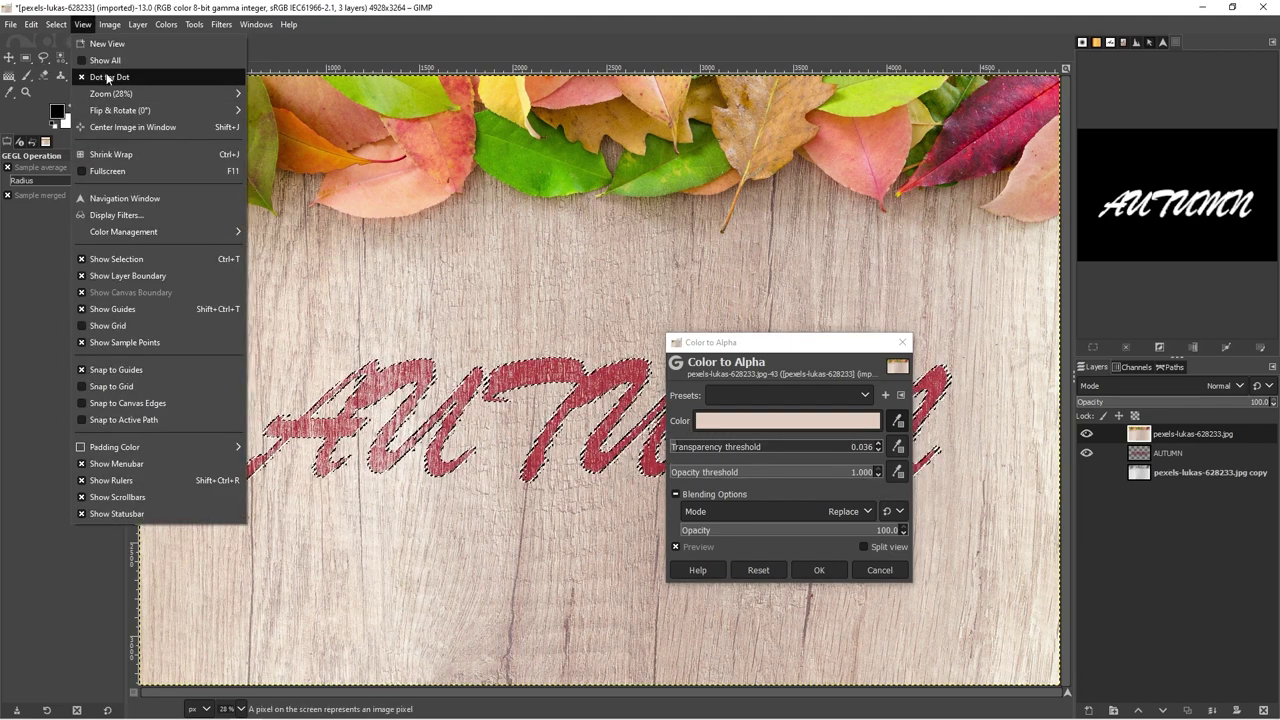
pyautogui.moveTo(171, 93)
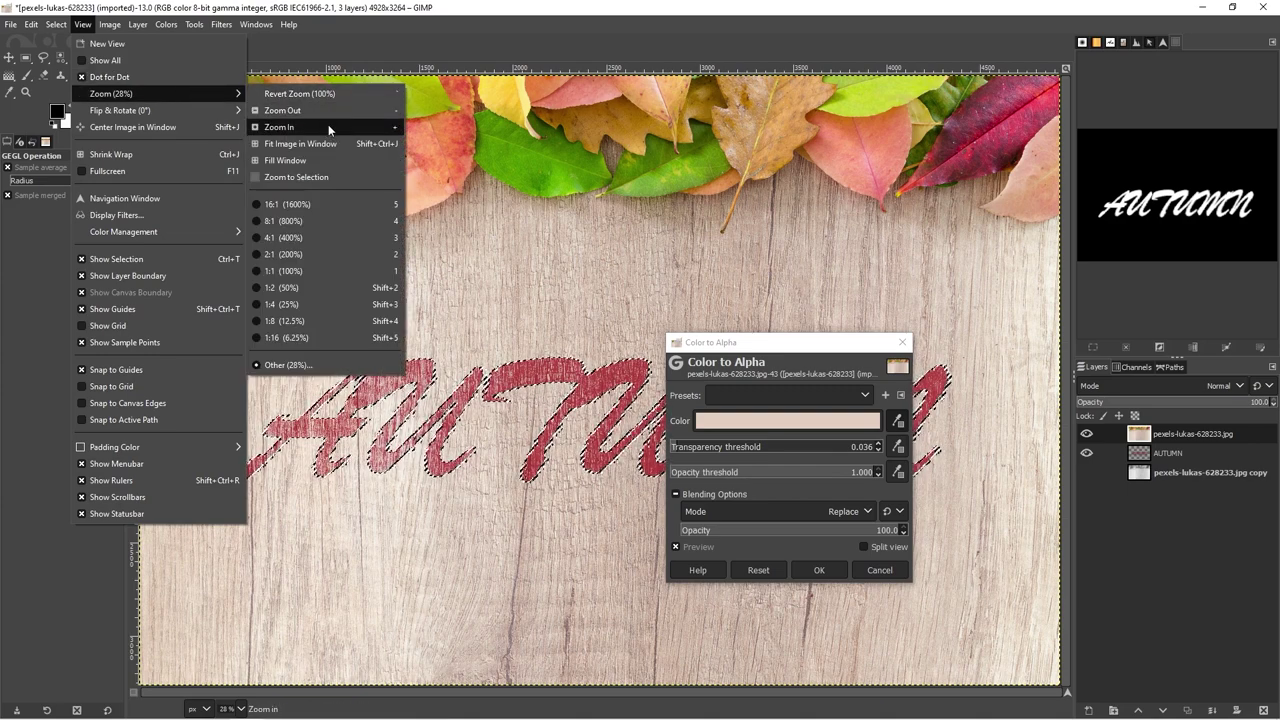
pyautogui.click(385, 271)
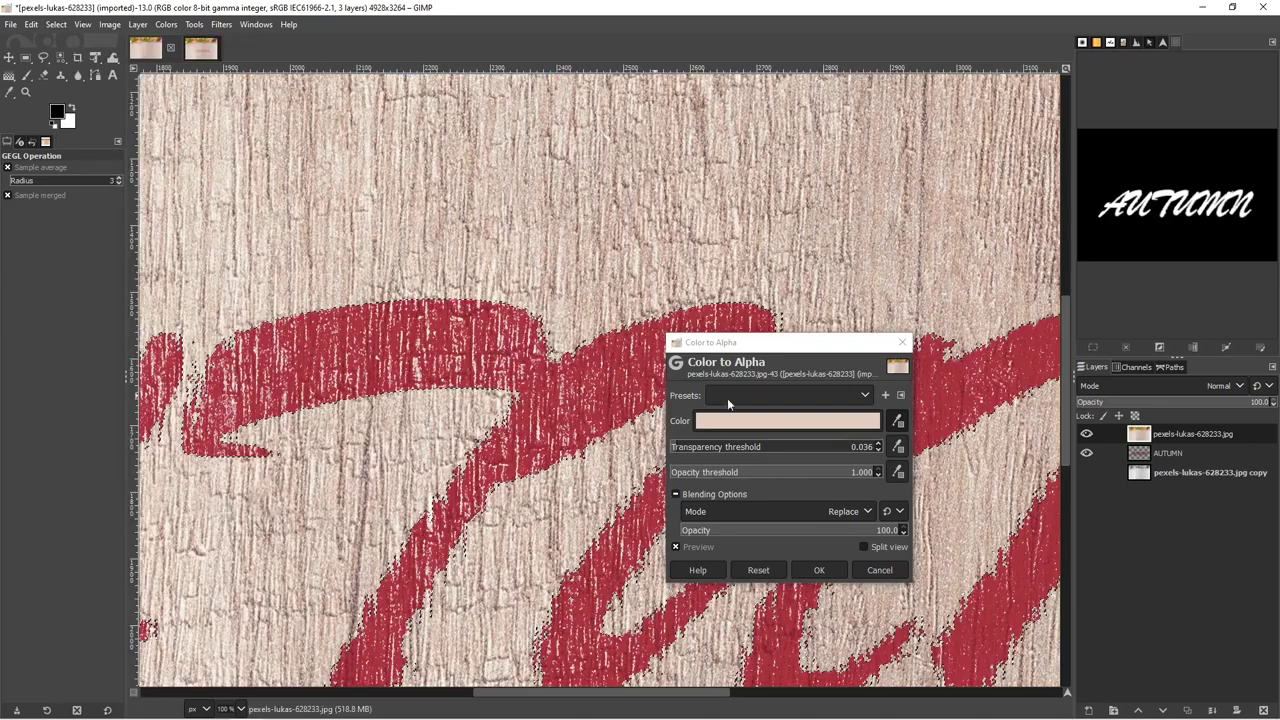
pyautogui.moveTo(858, 475); pyautogui.dragTo(869, 451)
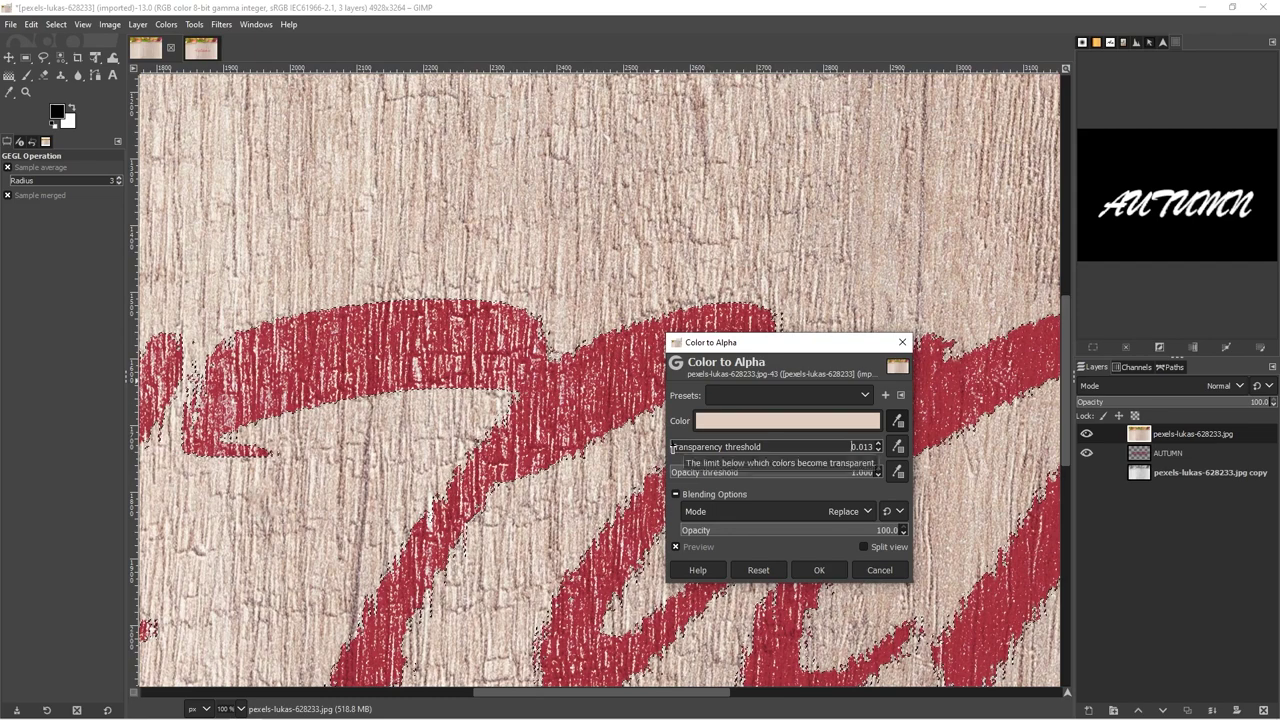
pyautogui.click(833, 573)
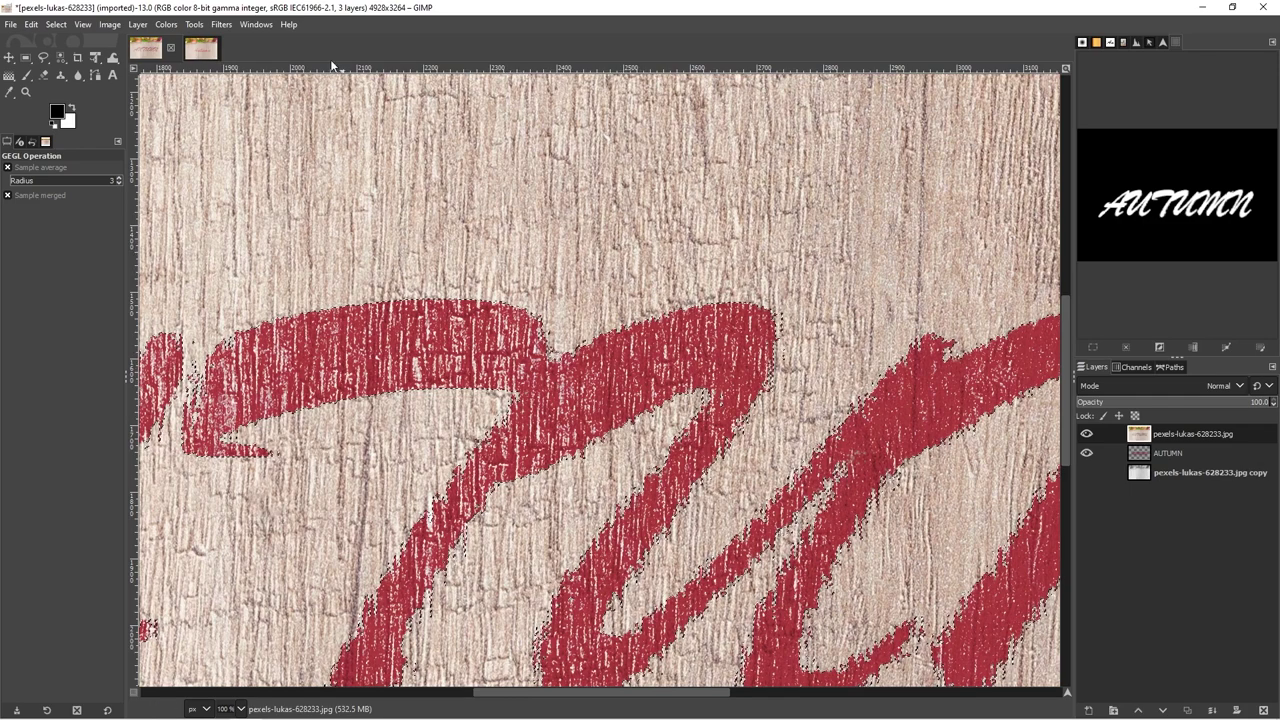
# Blur the red AUTUMN lettering with a Gaussian Blur of size 0.50, comparing it in the preview.
pyautogui.click(221, 26)
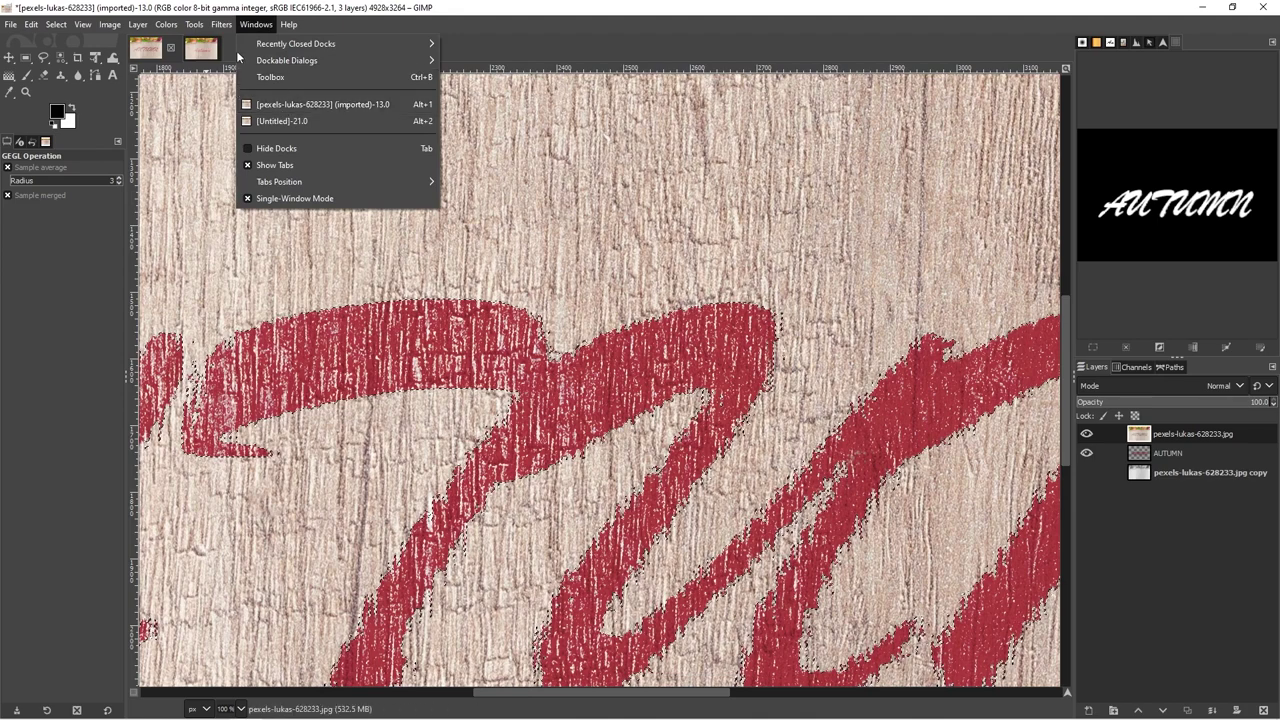
pyautogui.moveTo(324, 121)
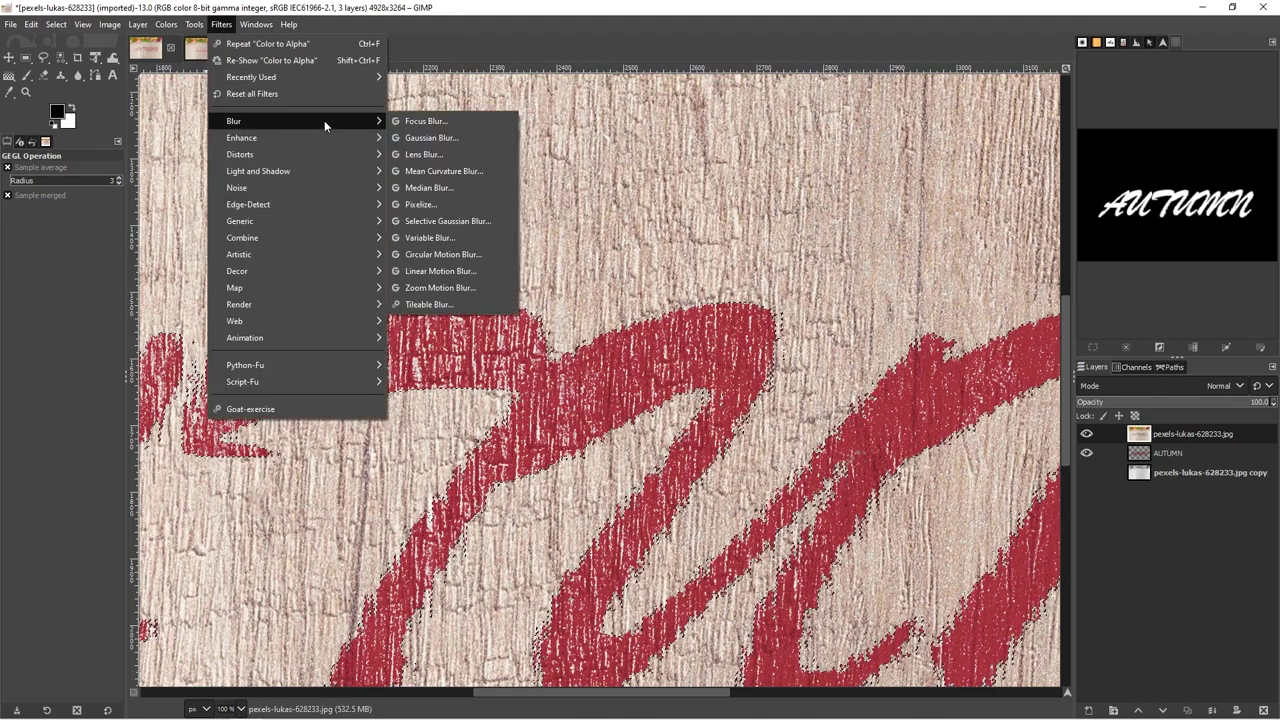
pyautogui.click(452, 137)
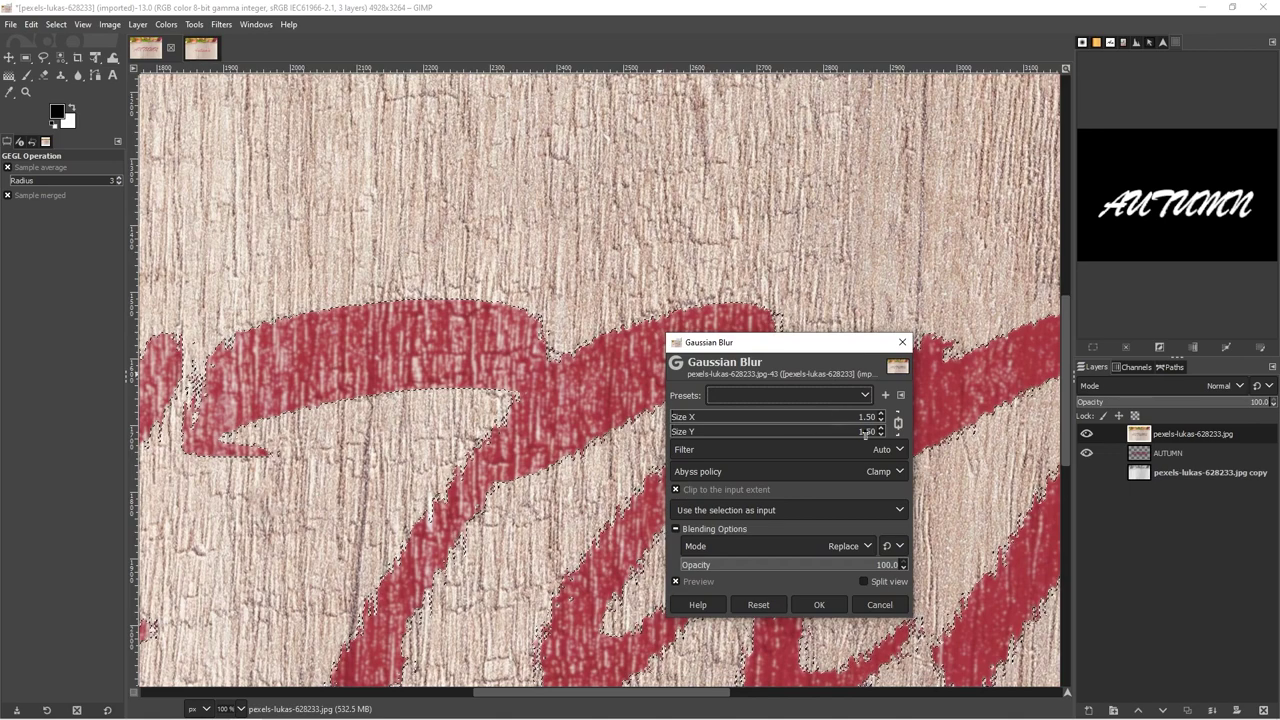
pyautogui.click(880, 419)
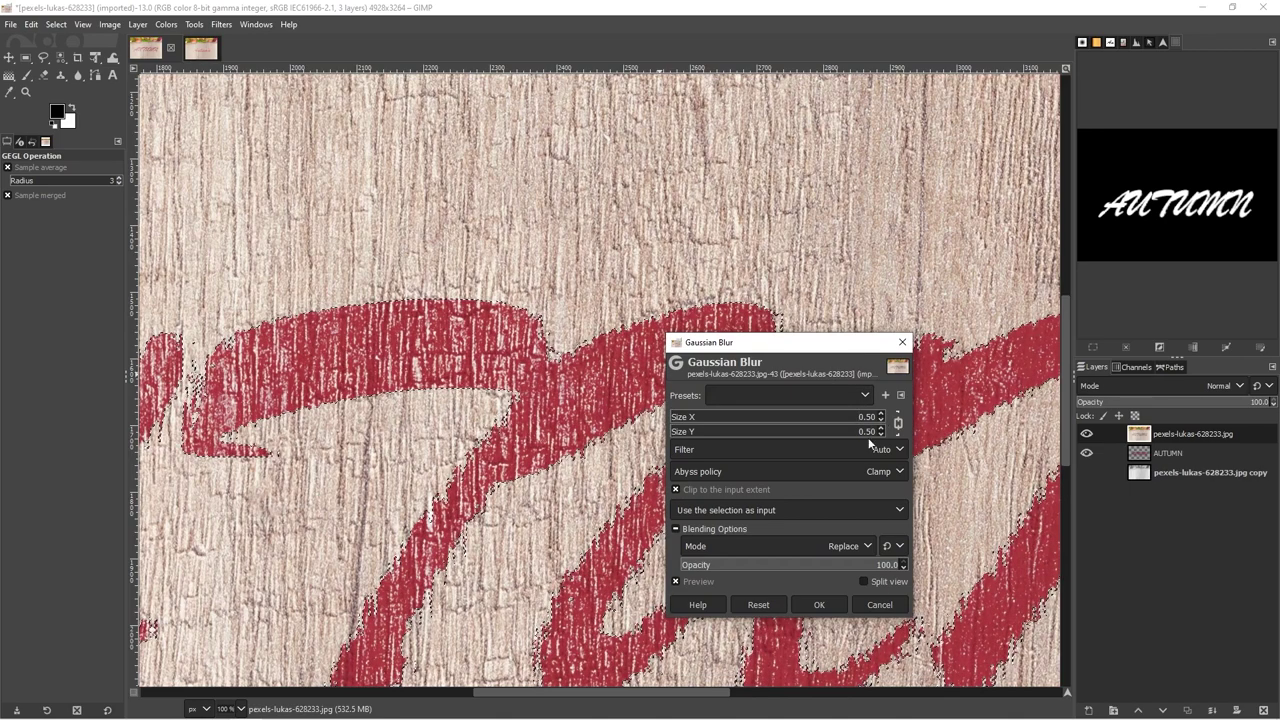
pyautogui.click(677, 581)
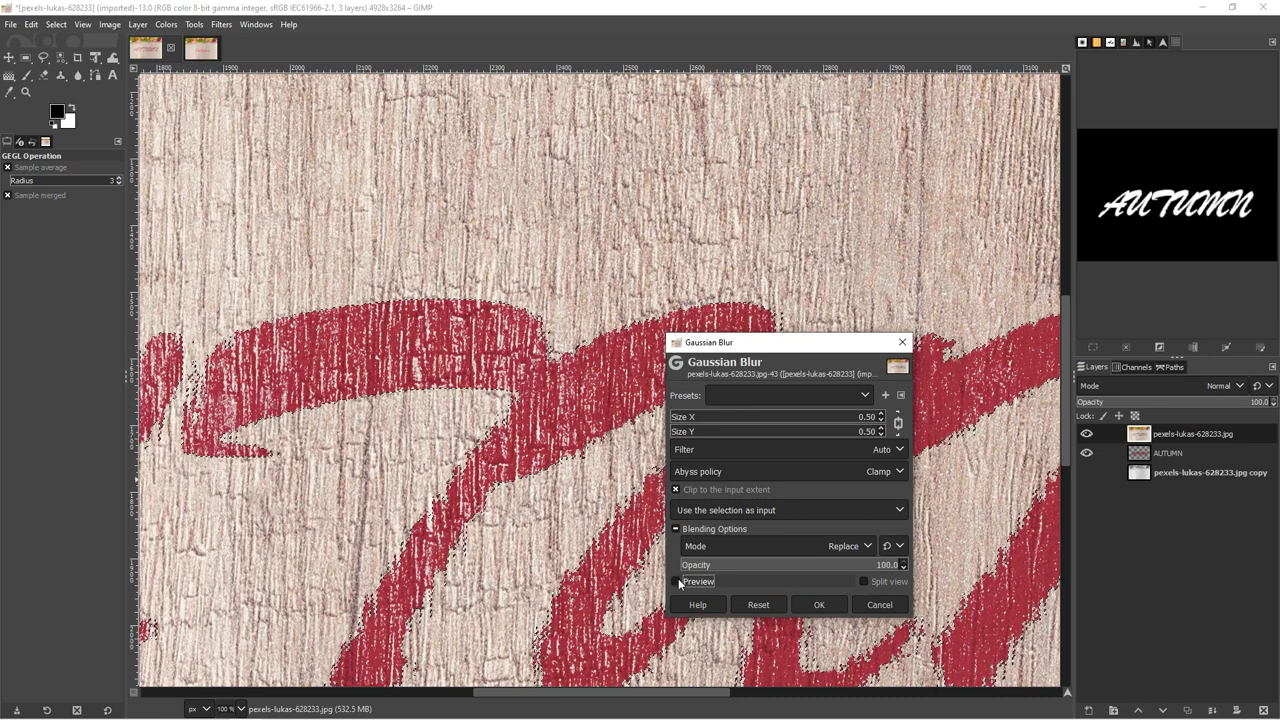
pyautogui.click(833, 605)
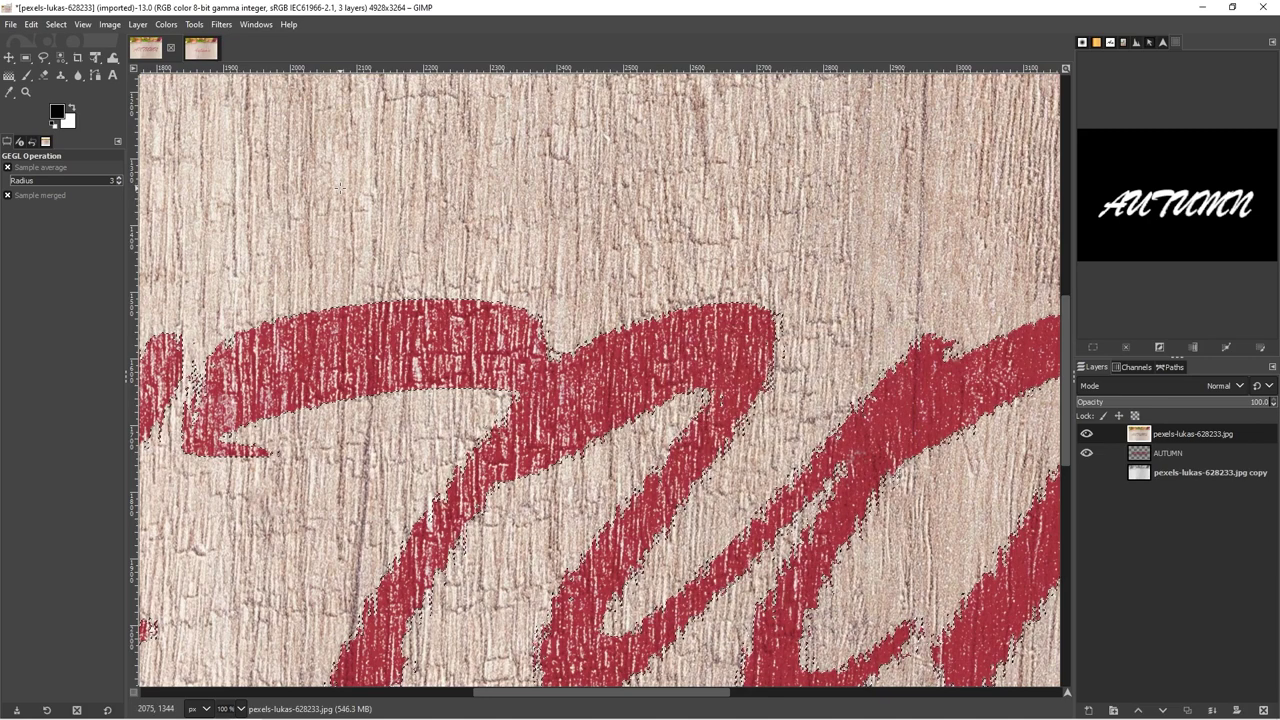
# Select none, fit the whole image in the window, and check the AUTUMN and top photo layers.
pyautogui.hotkey('shift', 'ctrl', 'a')
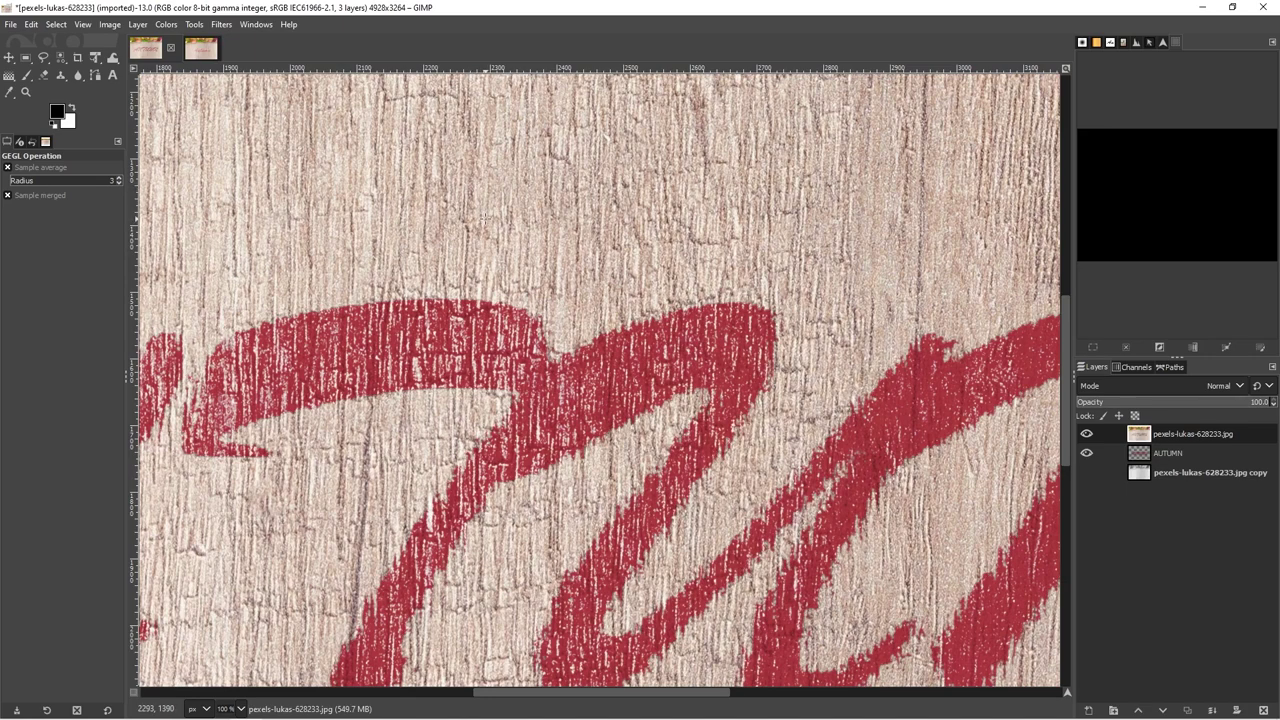
pyautogui.hotkey('shift', 'ctrl', 'j')
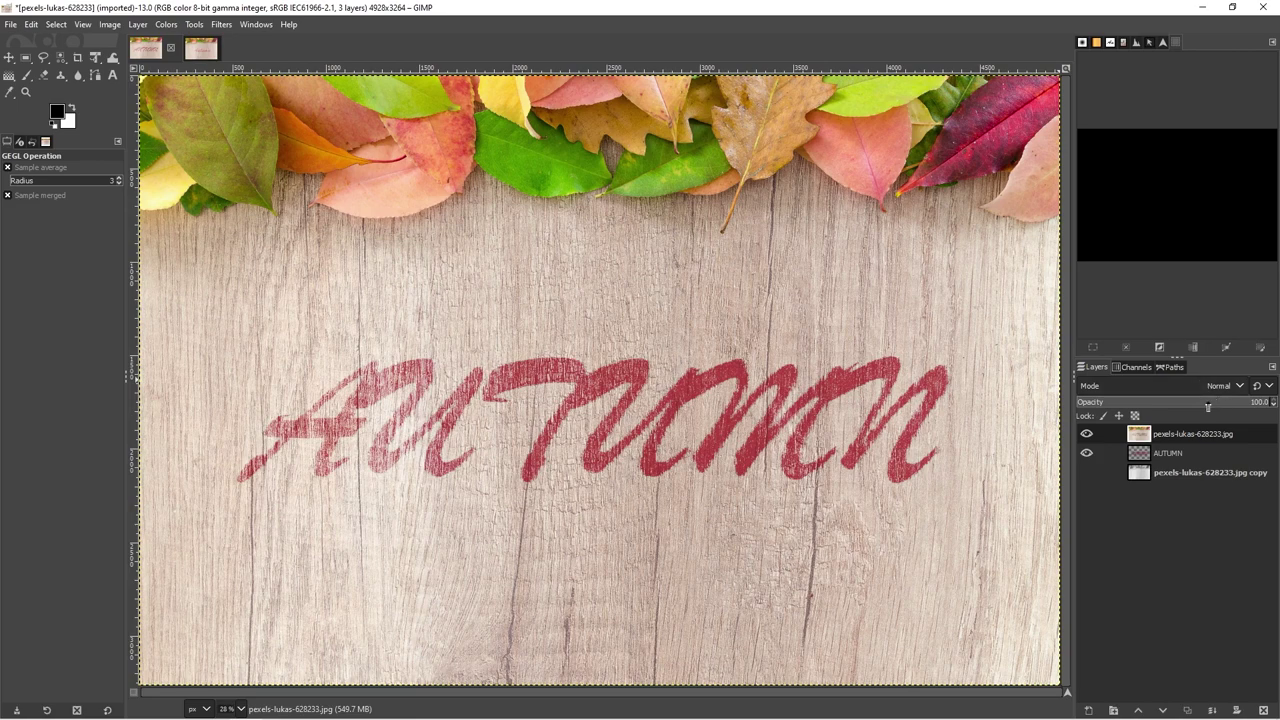
pyautogui.click(1178, 452)
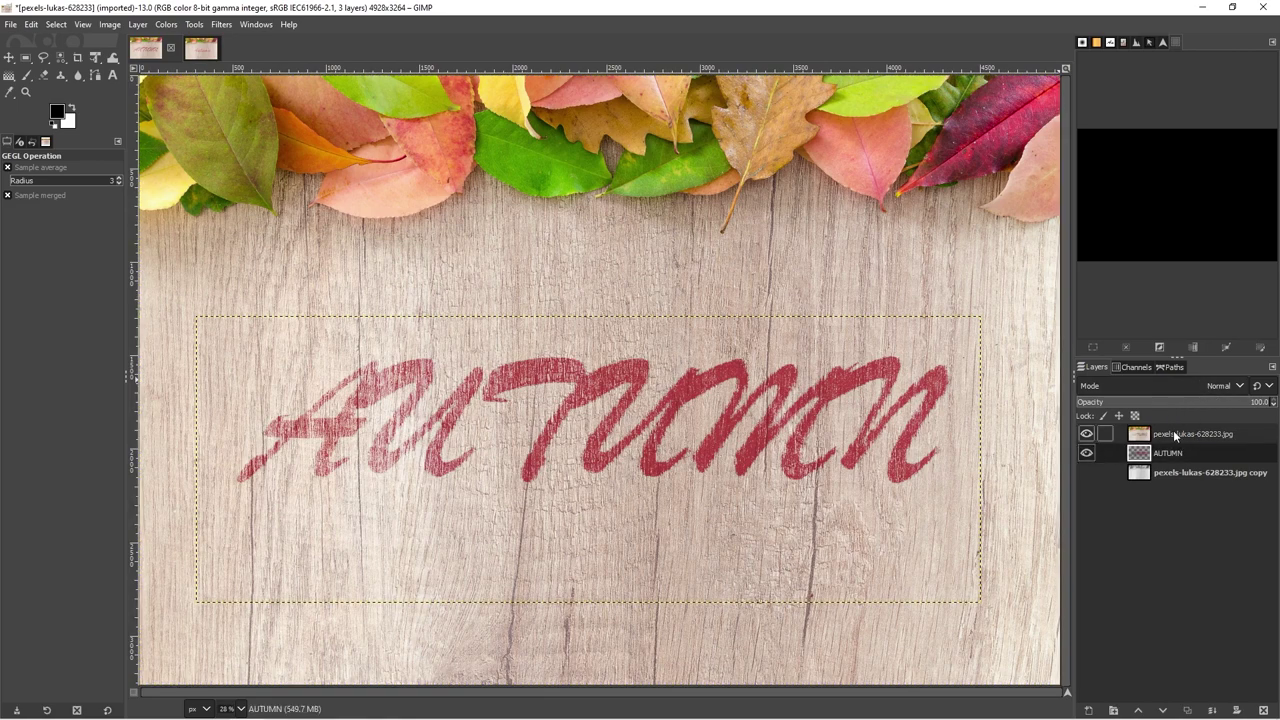
pyautogui.click(1176, 436)
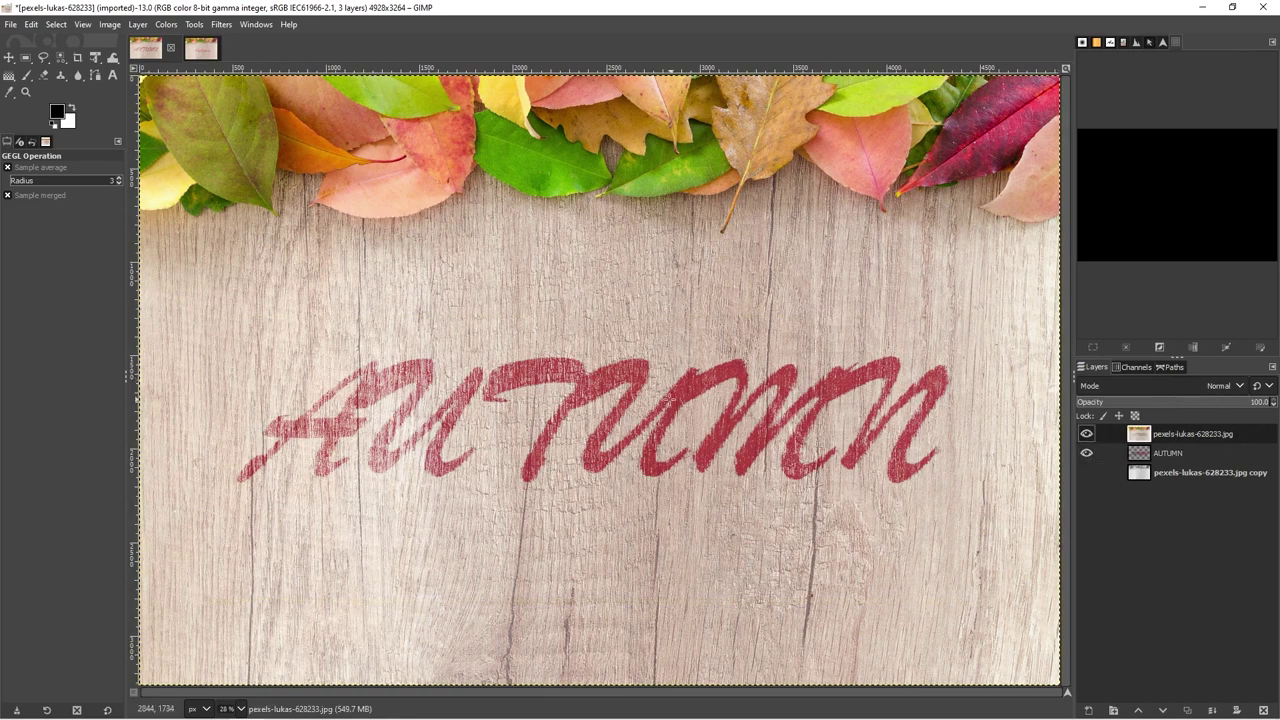